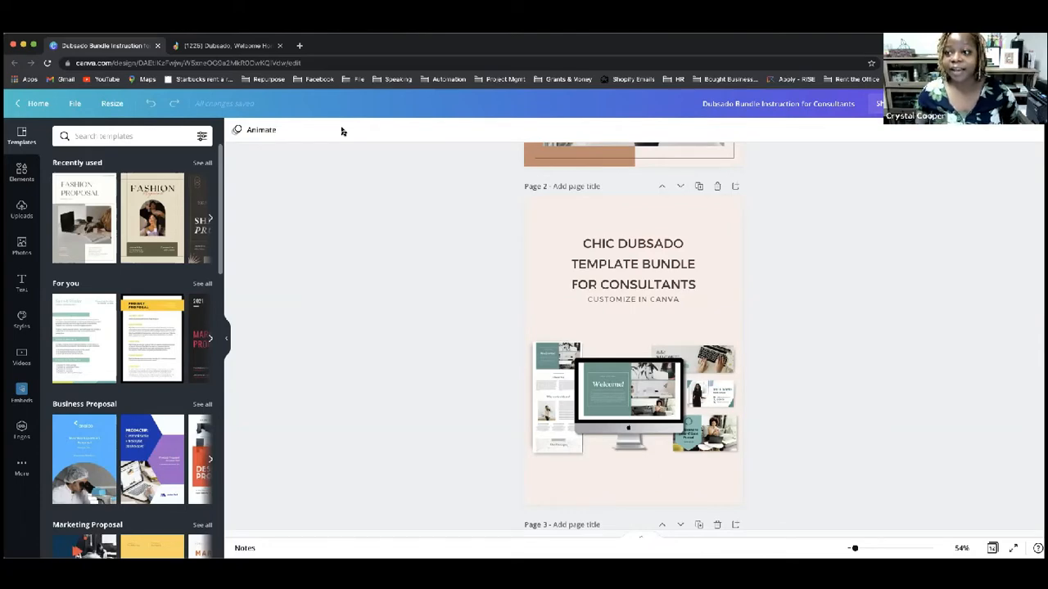
Step: Follow the View live demo button's link on page 5 to the Dubsado proposal
scroll(444, 284, up, 4)
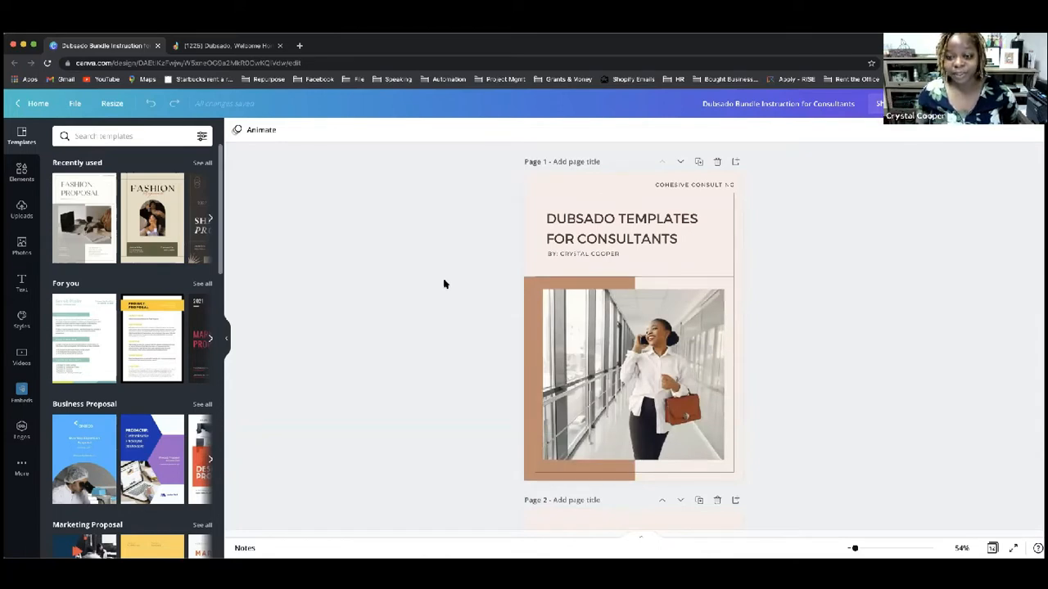
scroll(713, 371, down, 5)
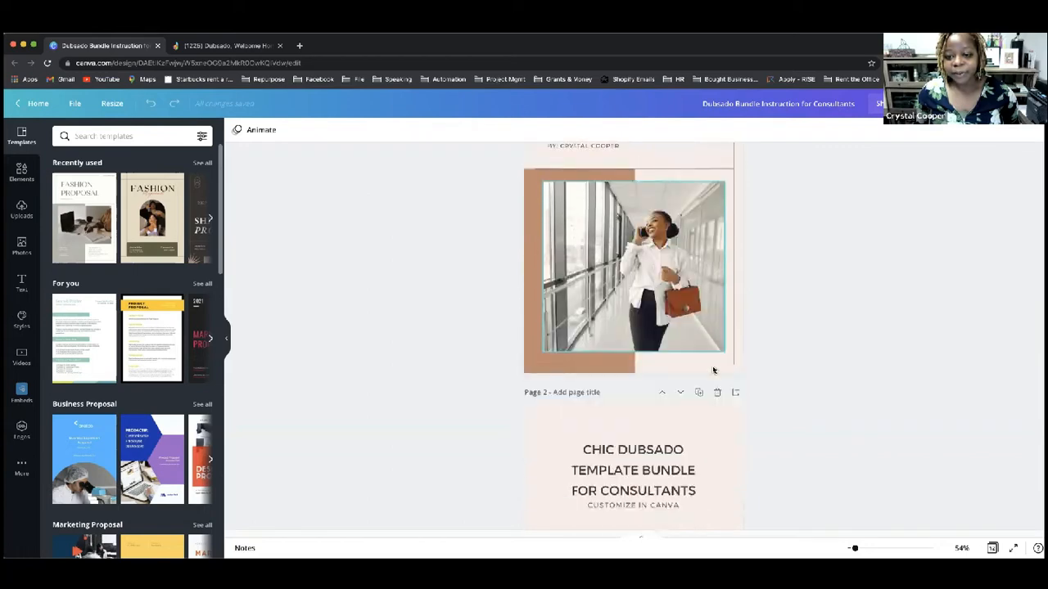
scroll(713, 370, down, 3)
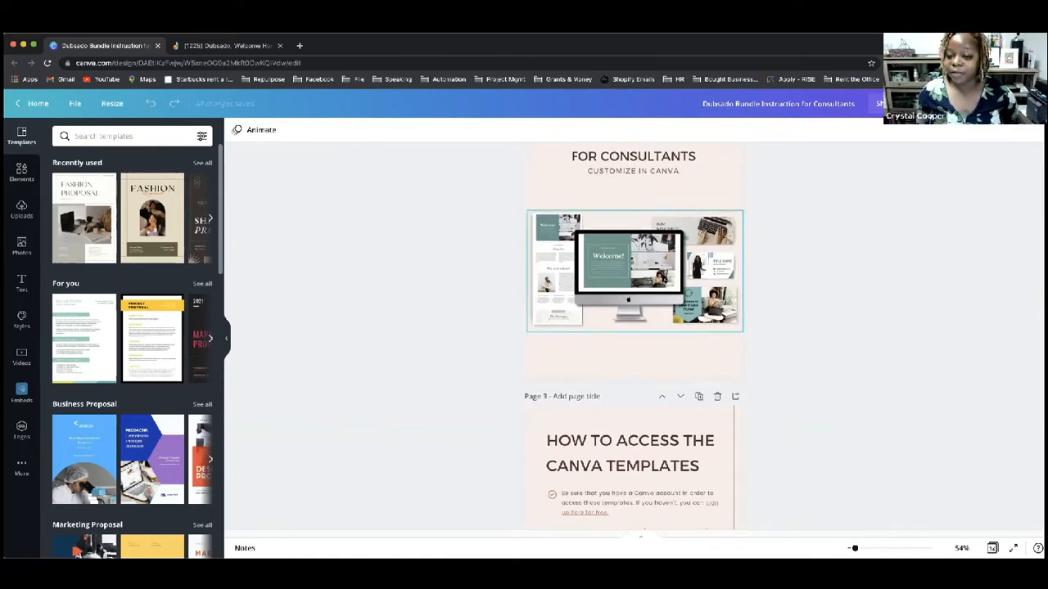
scroll(663, 280, down, 5)
scroll(663, 279, up, 2)
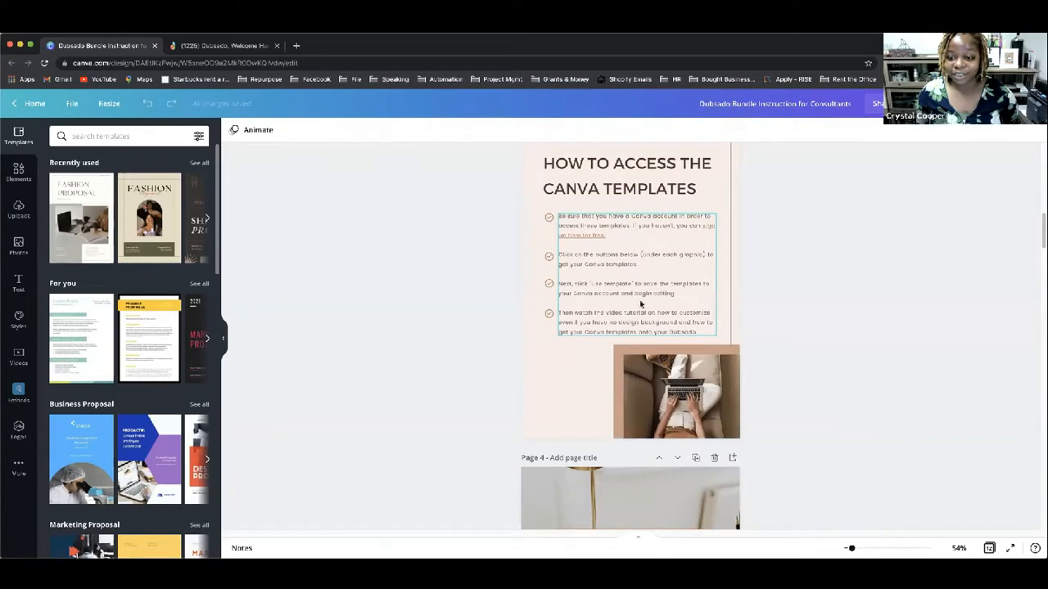
scroll(642, 307, down, 4)
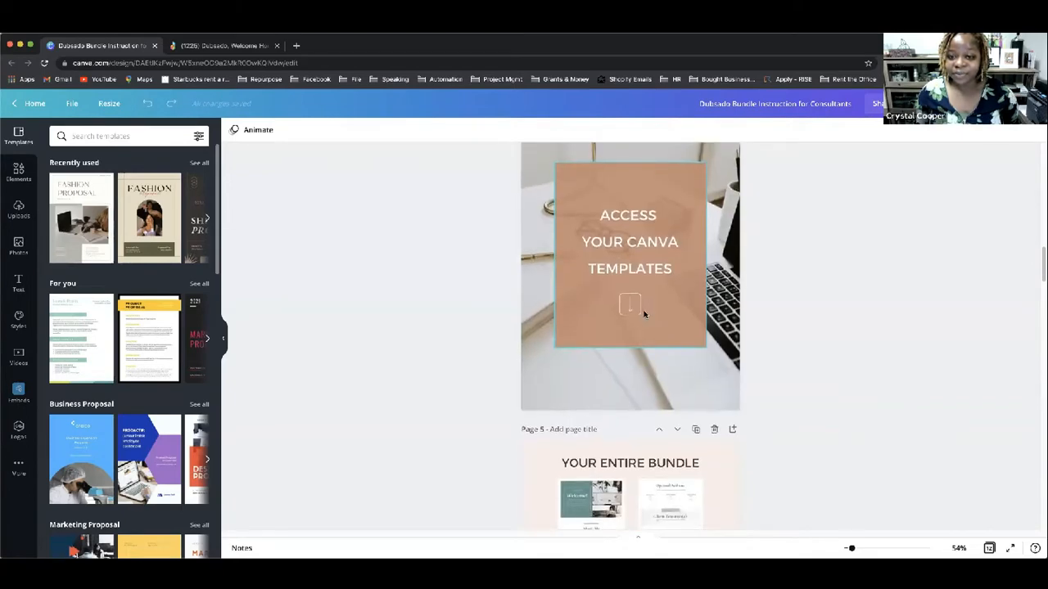
scroll(643, 314, down, 5)
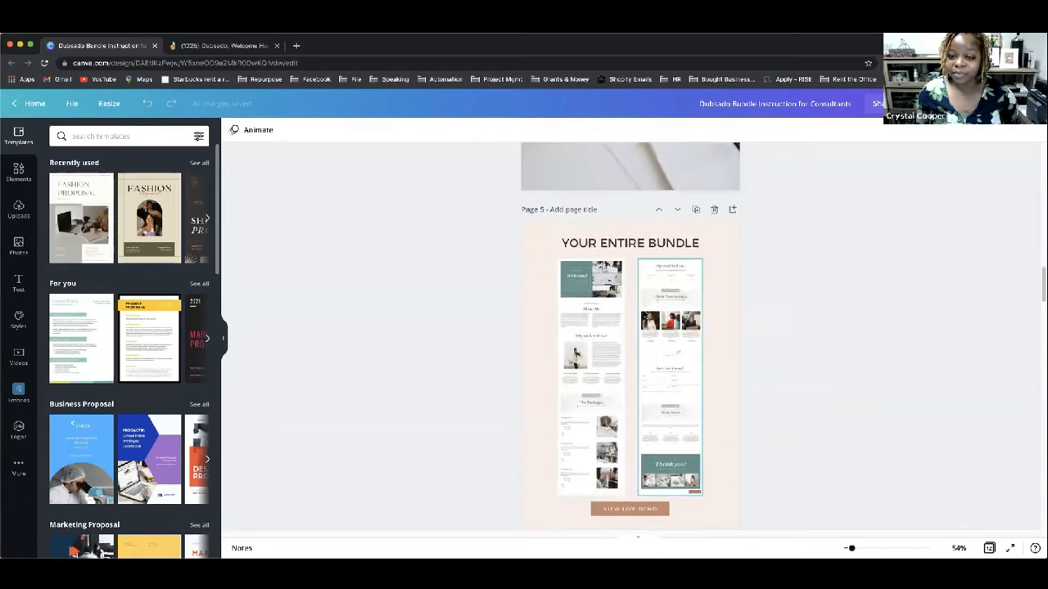
scroll(646, 314, down, 1)
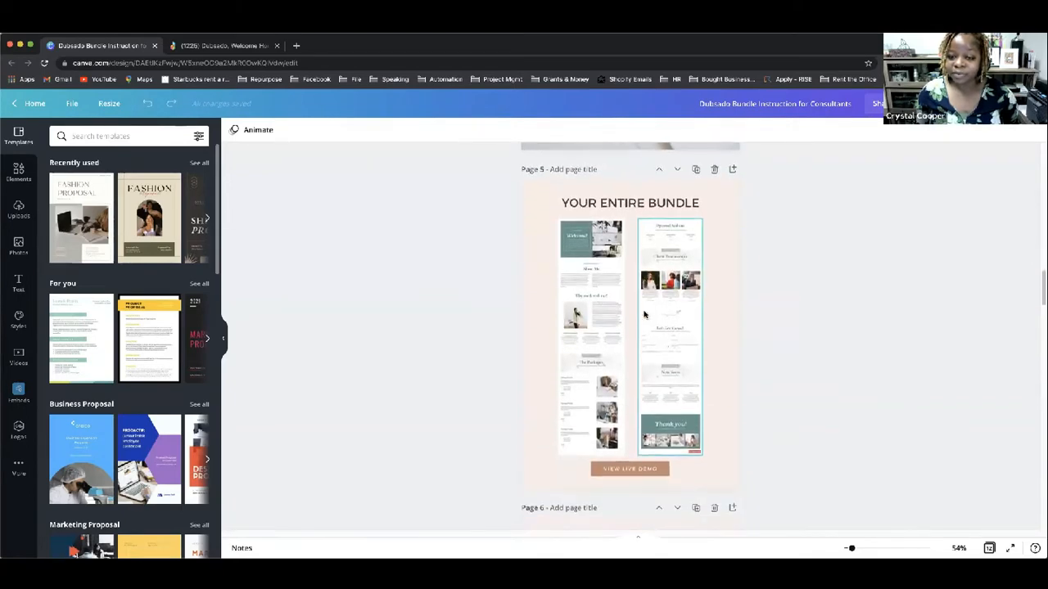
click(631, 471)
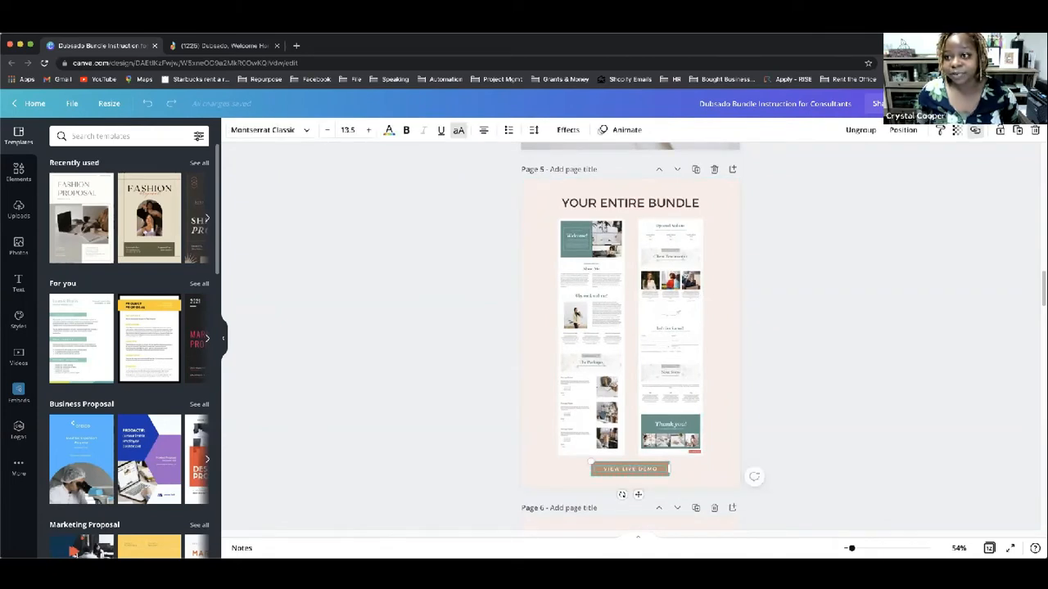
click(973, 132)
click(931, 199)
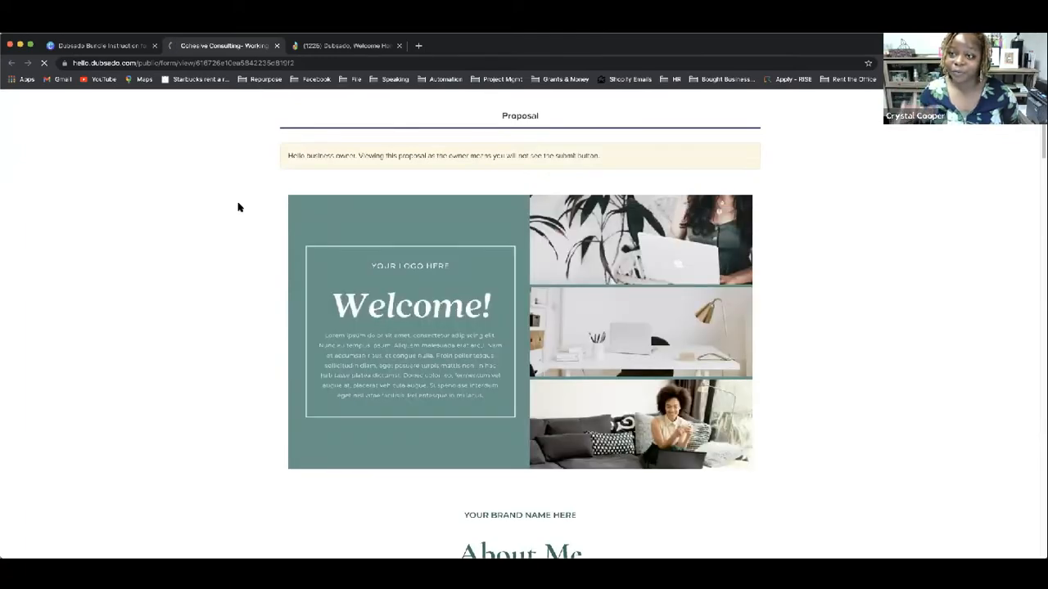
scroll(278, 260, down, 5)
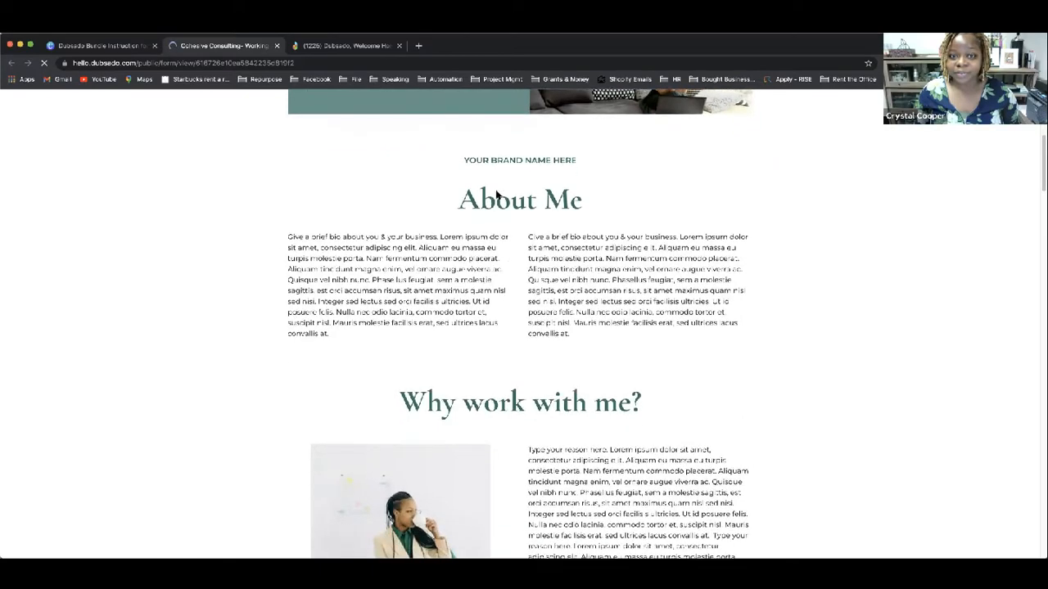
scroll(495, 202, down, 1)
scroll(519, 321, down, 4)
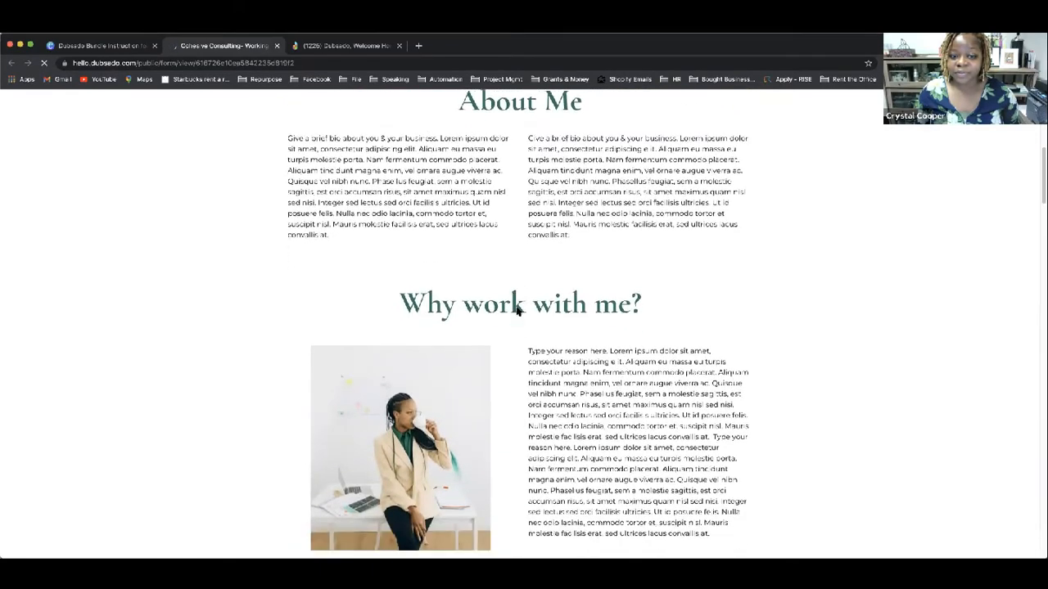
scroll(515, 305, down, 4)
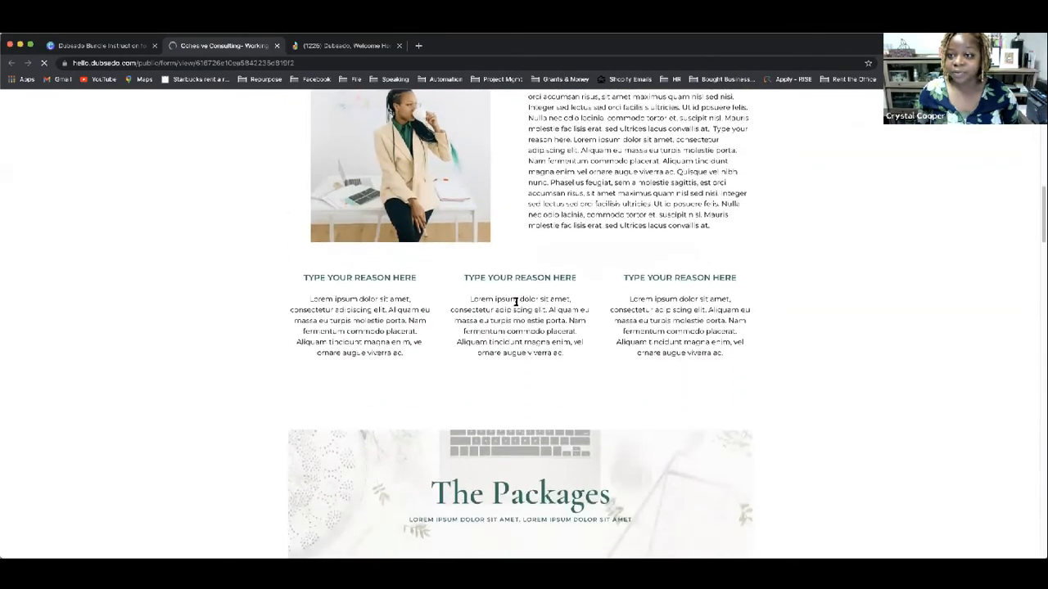
scroll(517, 303, down, 4)
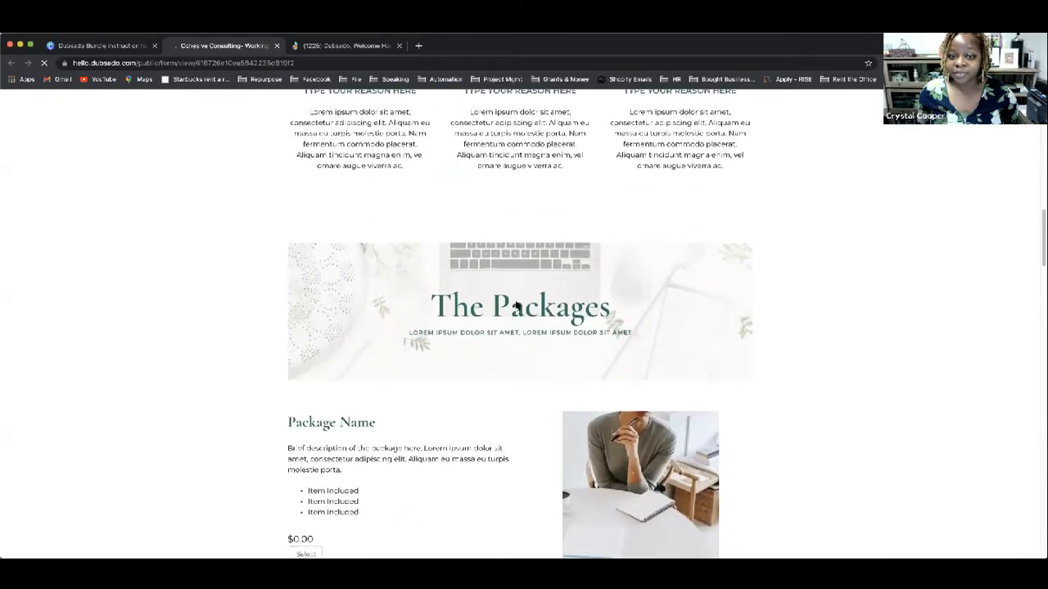
scroll(547, 286, up, 4)
scroll(555, 281, up, 15)
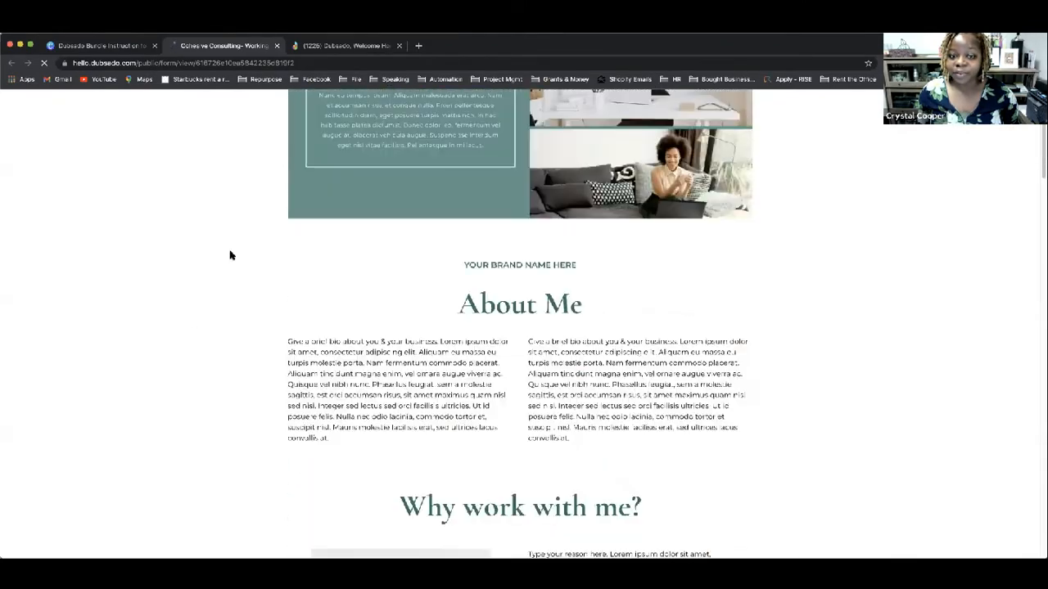
scroll(471, 336, down, 2)
scroll(472, 336, down, 3)
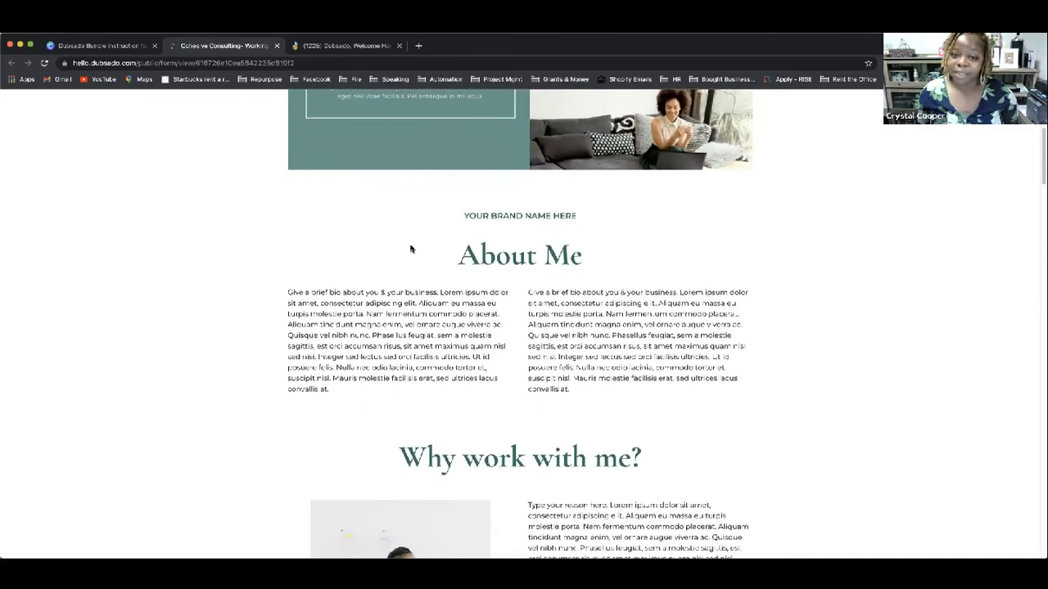
scroll(584, 305, down, 2)
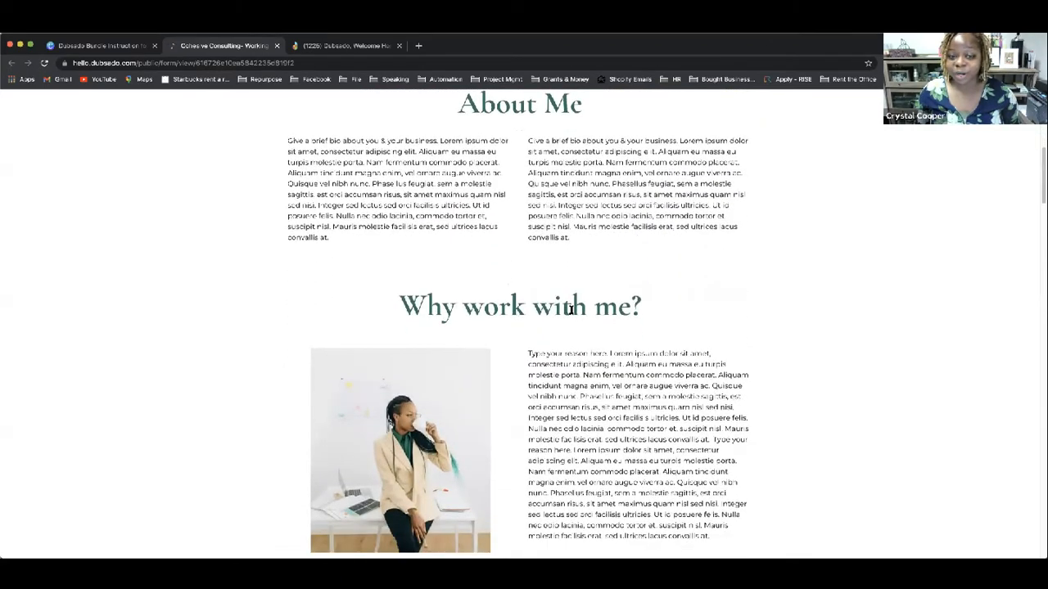
scroll(583, 305, down, 5)
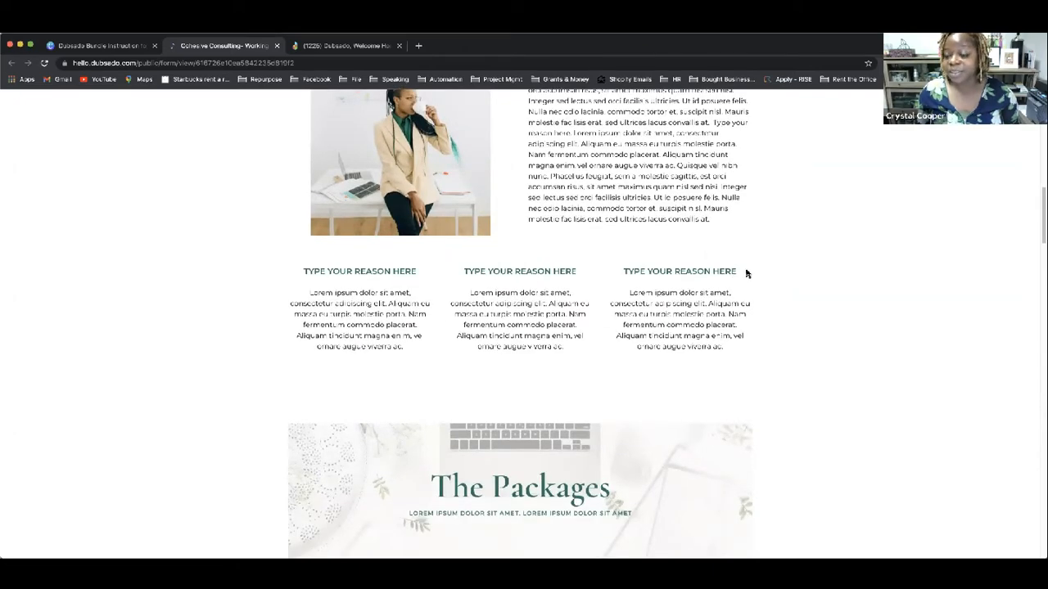
scroll(748, 277, down, 3)
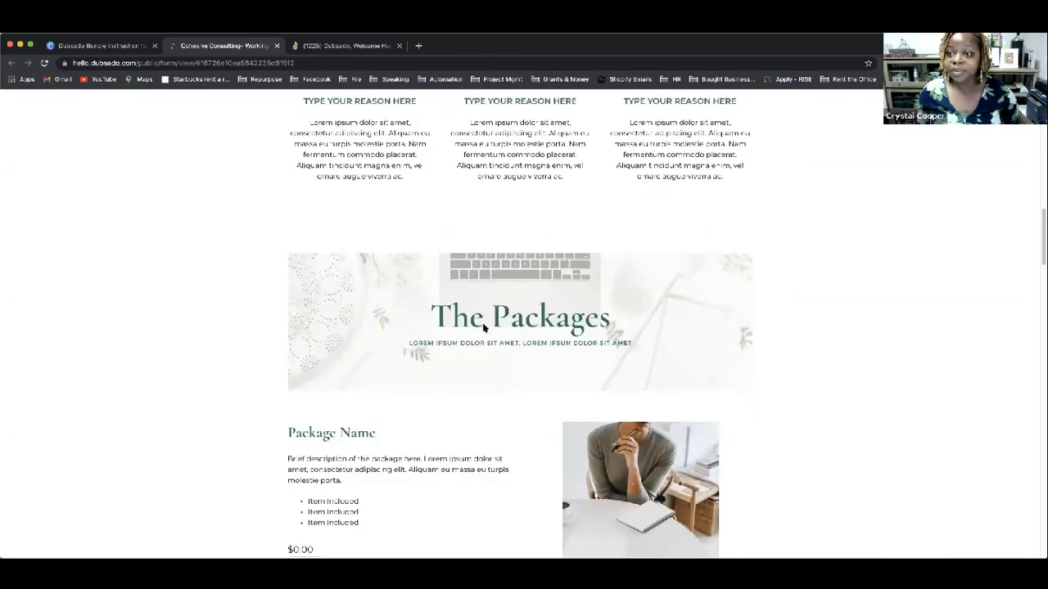
scroll(480, 327, down, 5)
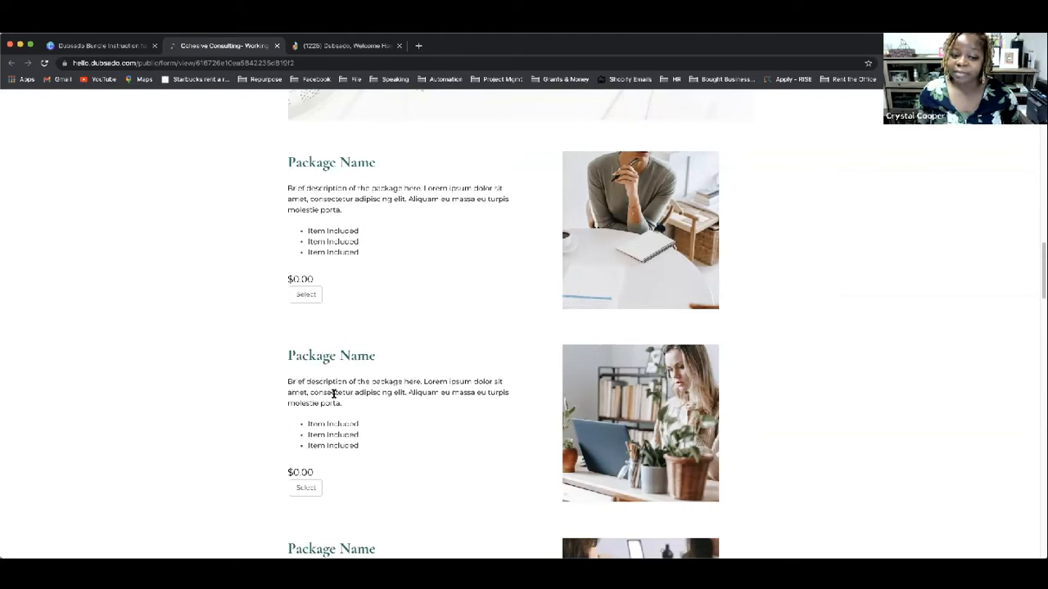
scroll(643, 424, down, 4)
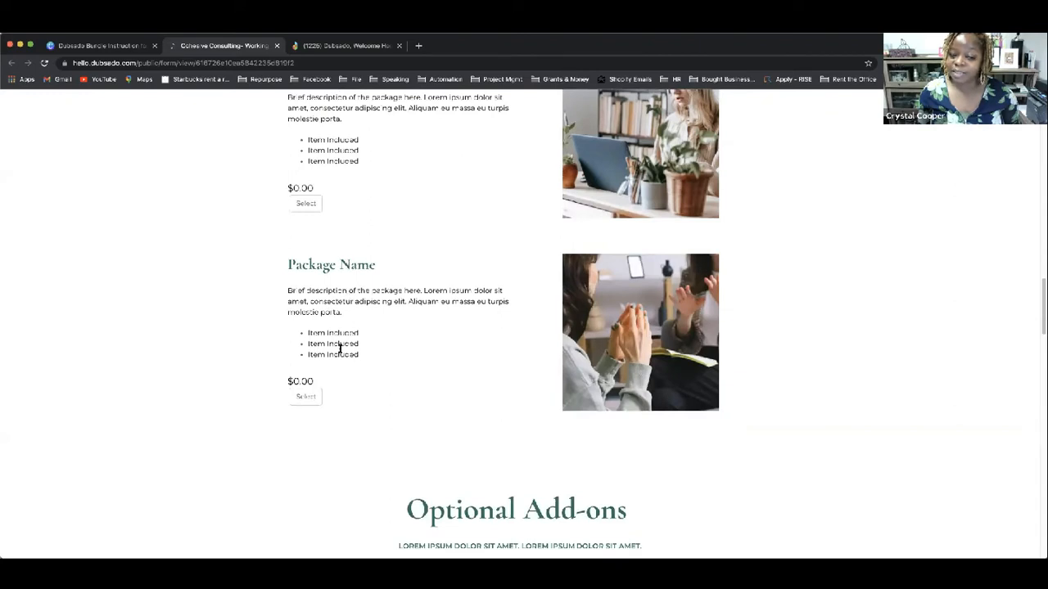
scroll(644, 316, down, 4)
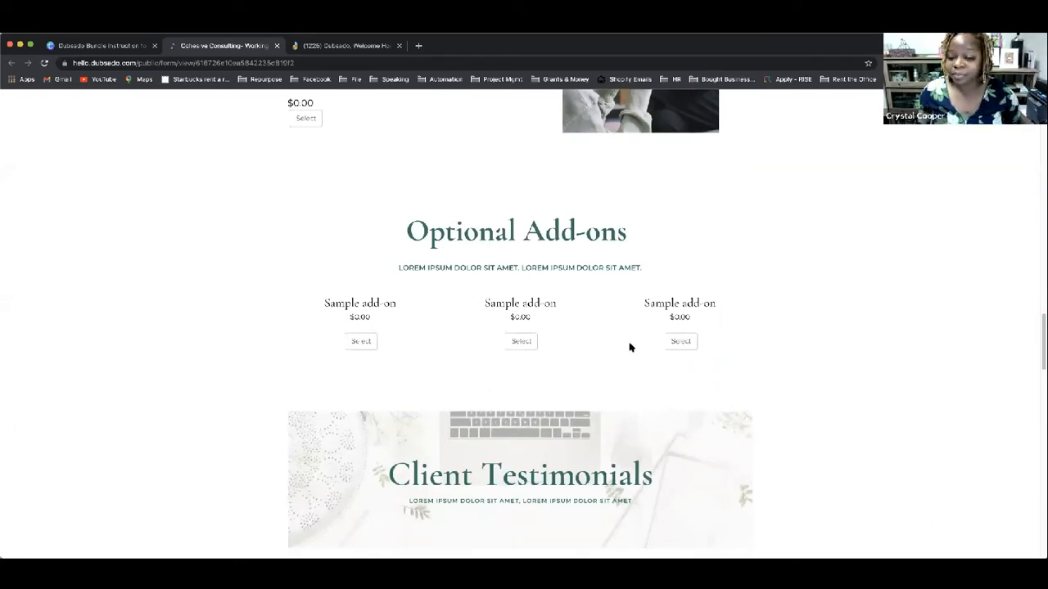
scroll(406, 166, down, 3)
scroll(634, 297, down, 2)
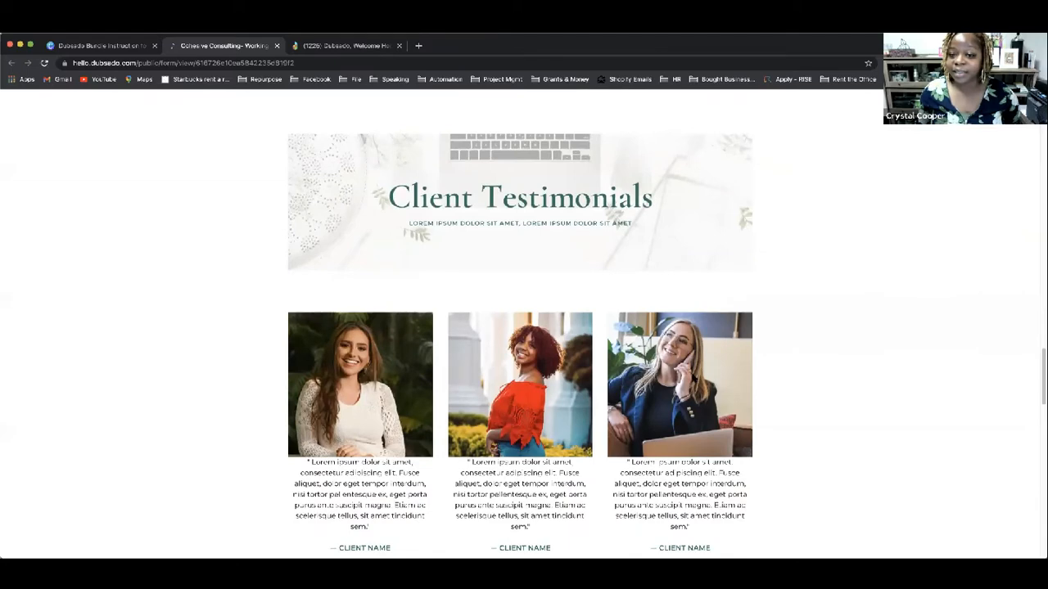
scroll(310, 237, down, 3)
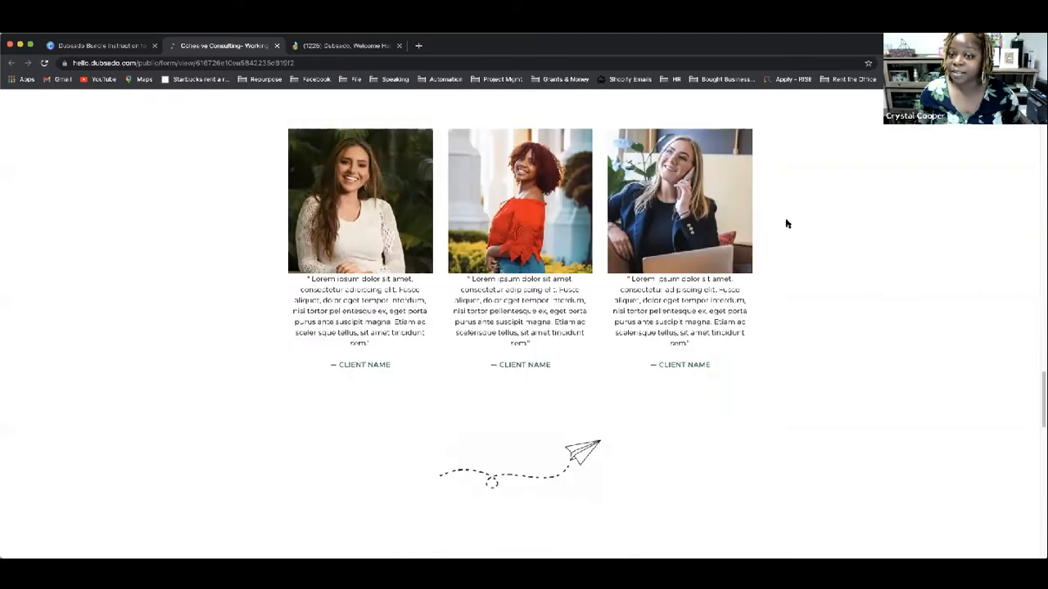
scroll(480, 293, down, 3)
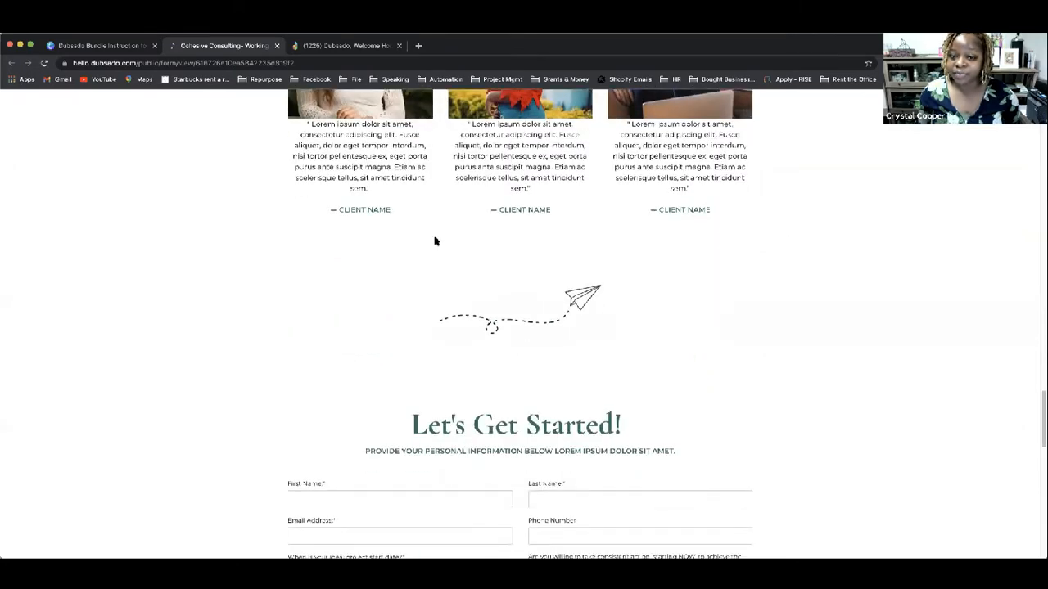
Step: Scroll through the live consultant form preview in Dubsado
scroll(409, 318, down, 3)
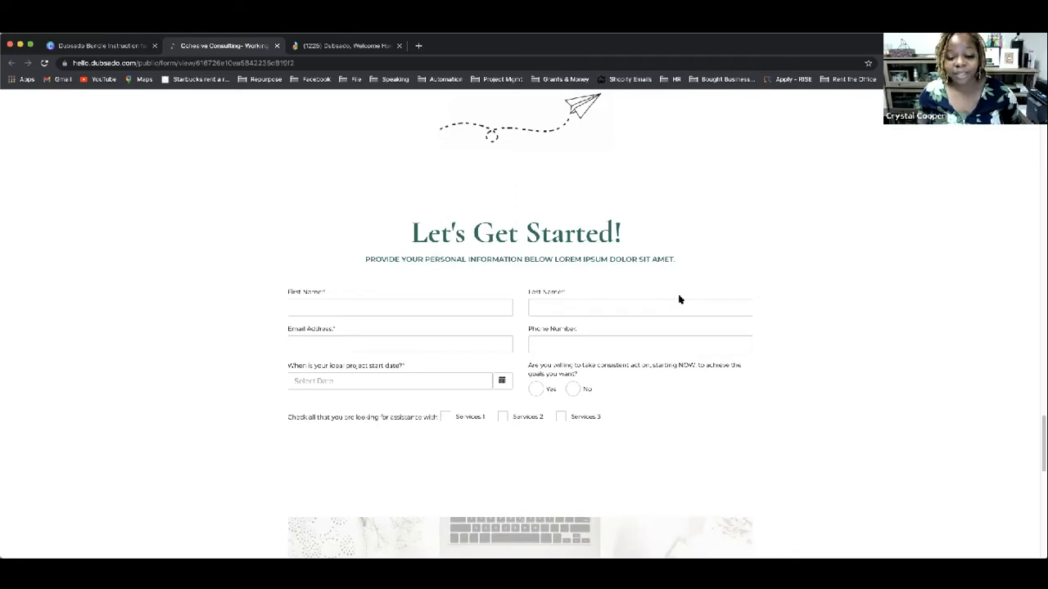
scroll(679, 301, down, 4)
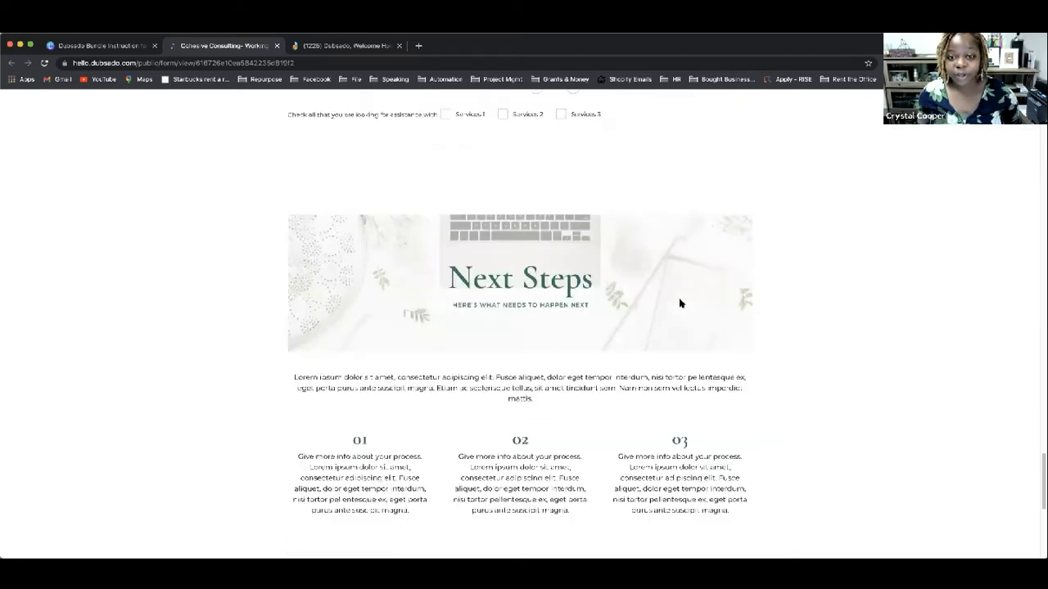
scroll(680, 298, up, 3)
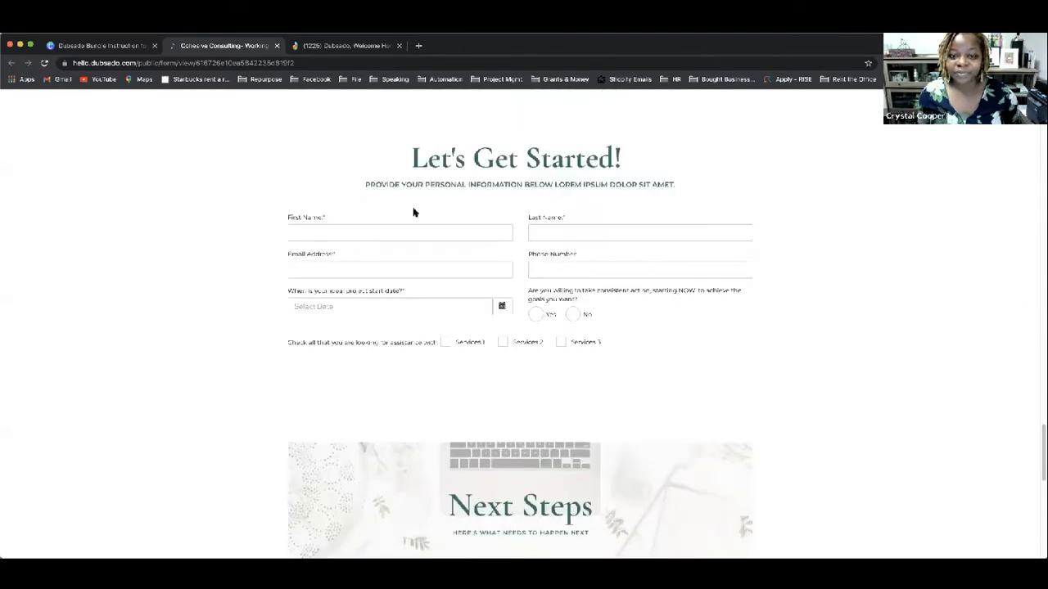
scroll(563, 297, down, 4)
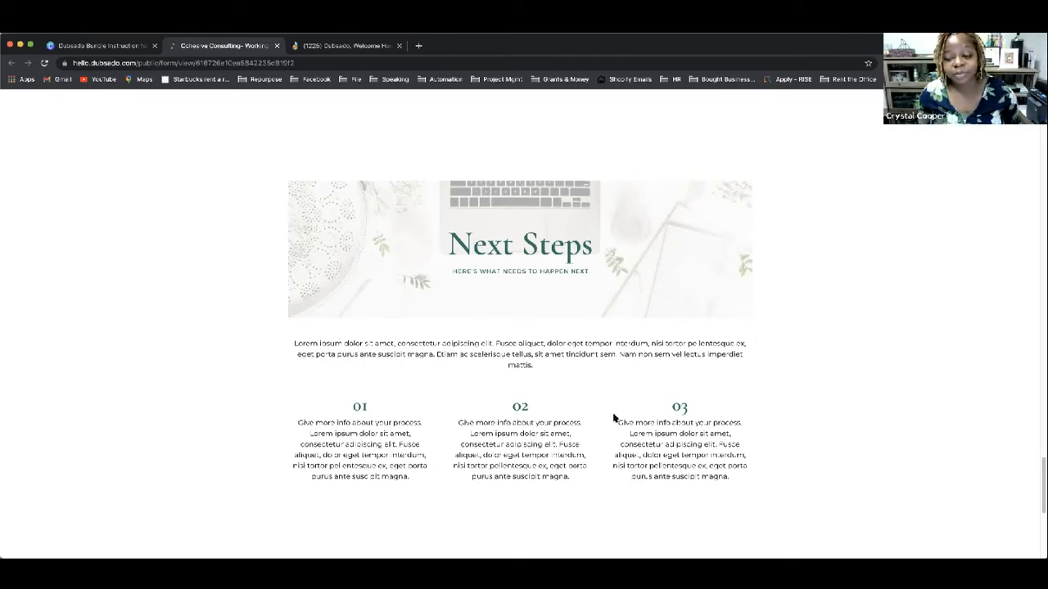
scroll(659, 414, down, 5)
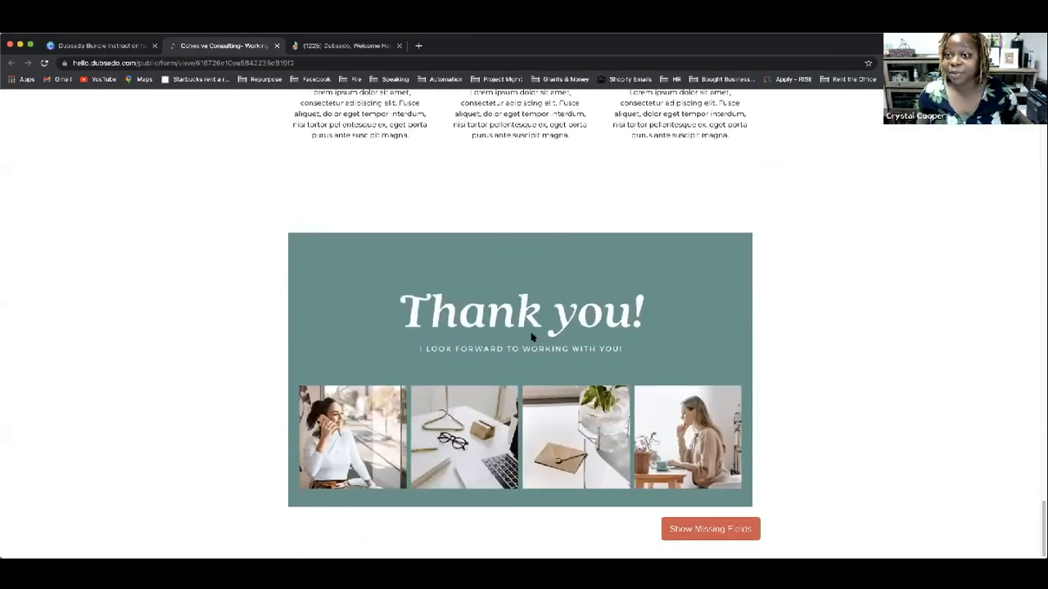
scroll(540, 335, up, 10)
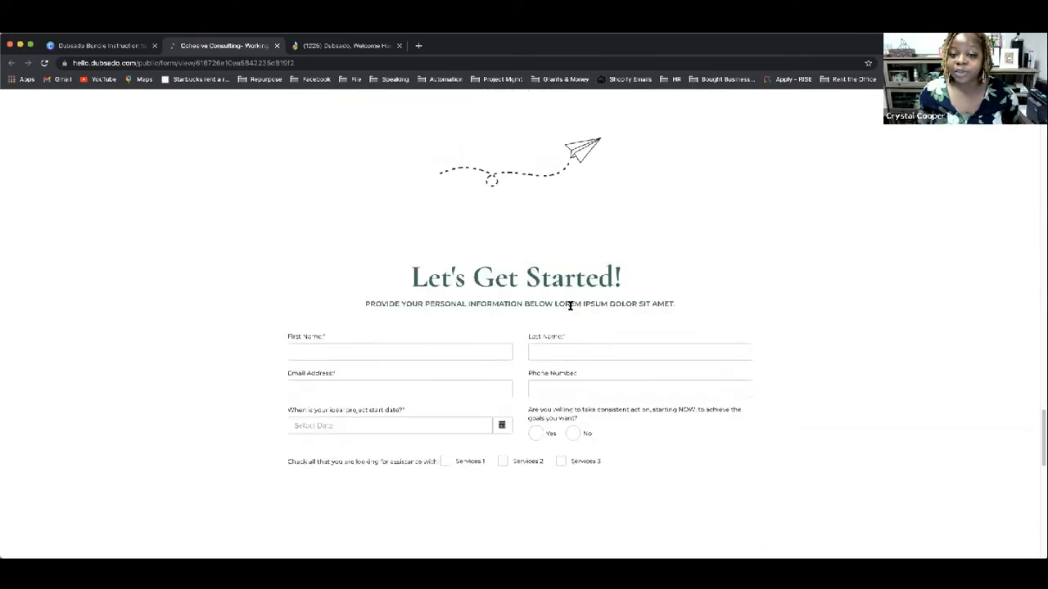
Step: Test the First Name field with sample text, then return to the Canva bundle design
click(410, 369)
text(jffkjfkfk)
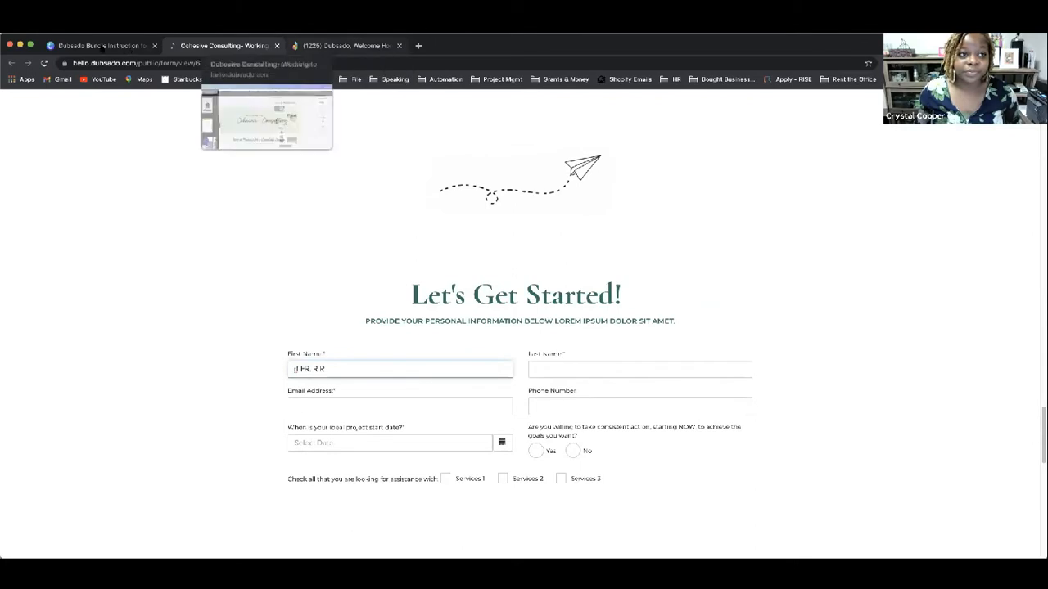
click(101, 46)
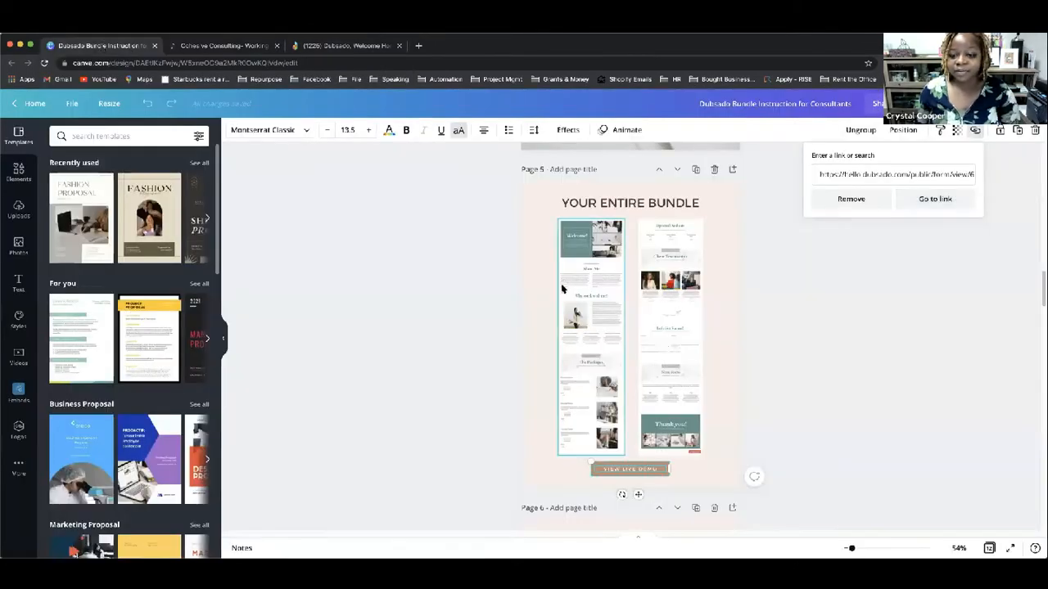
Step: Select the 'Click here to get a copy' button under the Email Signature mockup on Page 6
scroll(562, 288, down, 3)
scroll(562, 288, down, 4)
scroll(631, 274, up, 1)
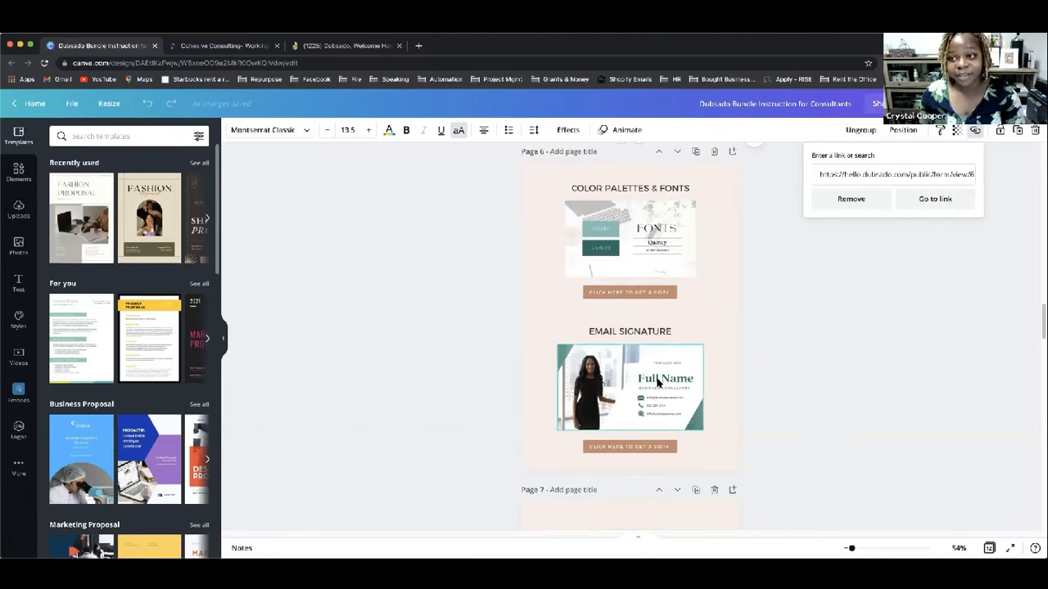
scroll(657, 383, down, 3)
scroll(659, 311, up, 4)
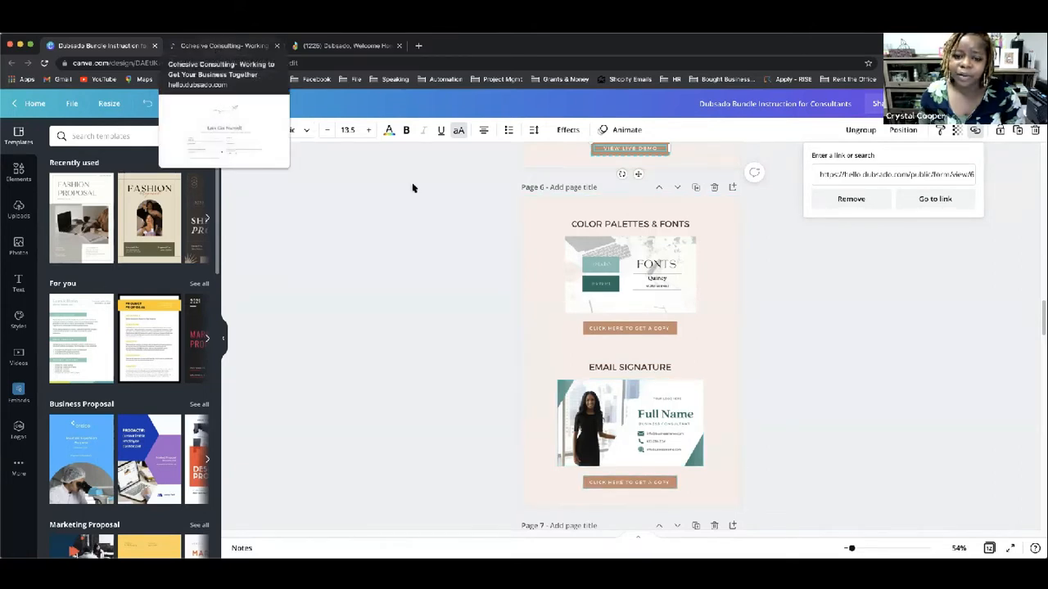
click(632, 482)
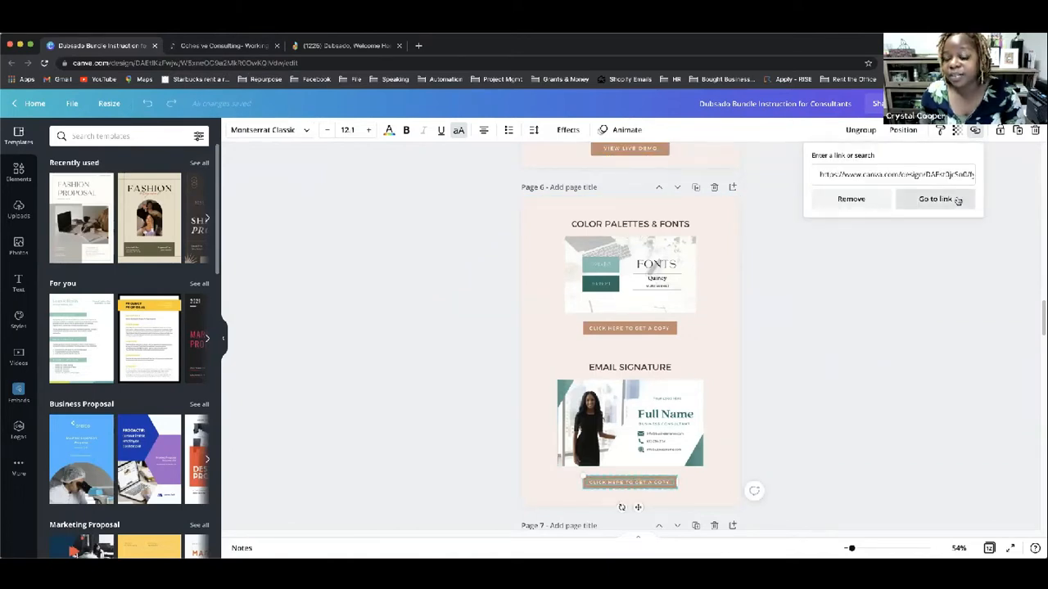
Step: Follow the email signature link and use the template to create 'Copy of Consultant - Email Signature'
click(956, 199)
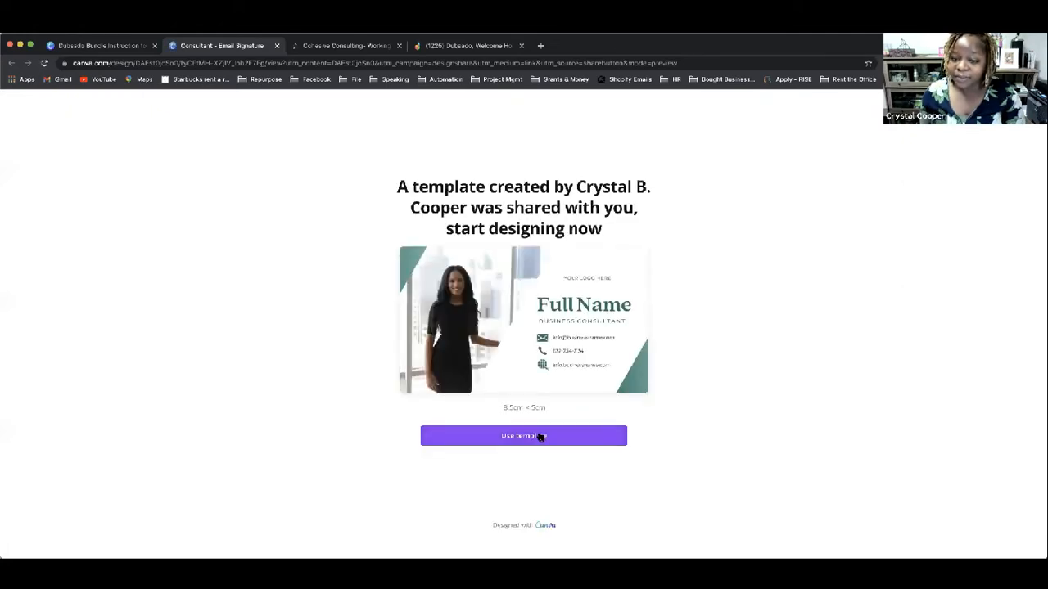
click(540, 437)
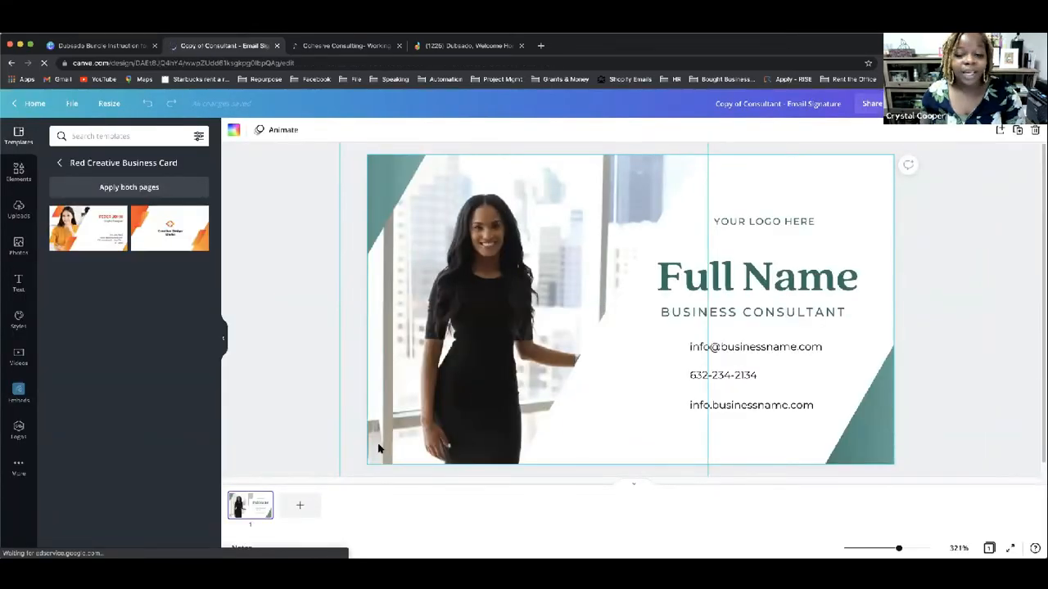
click(782, 225)
click(781, 223)
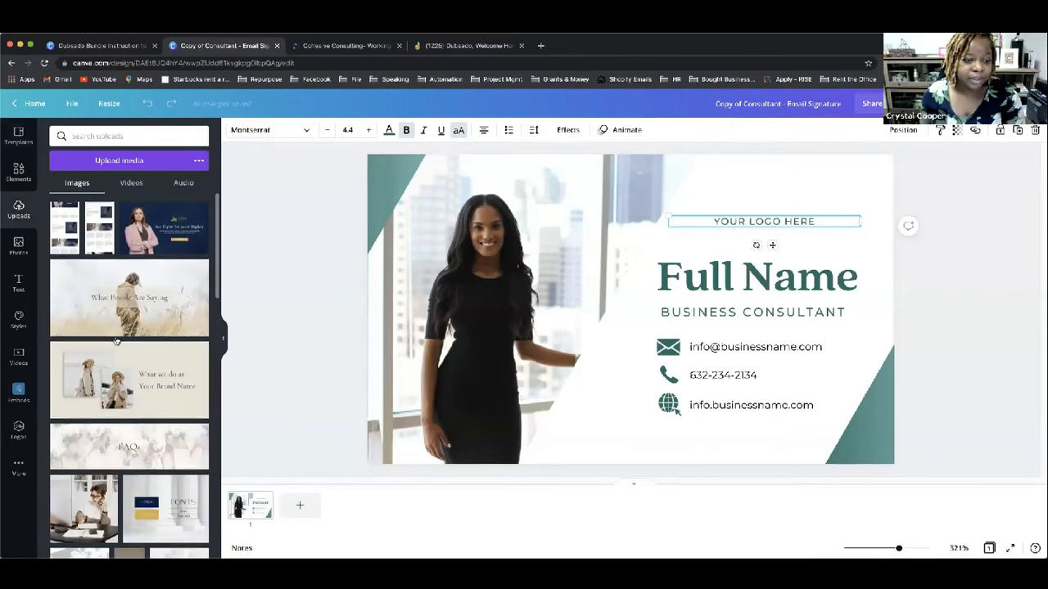
scroll(116, 335, down, 10)
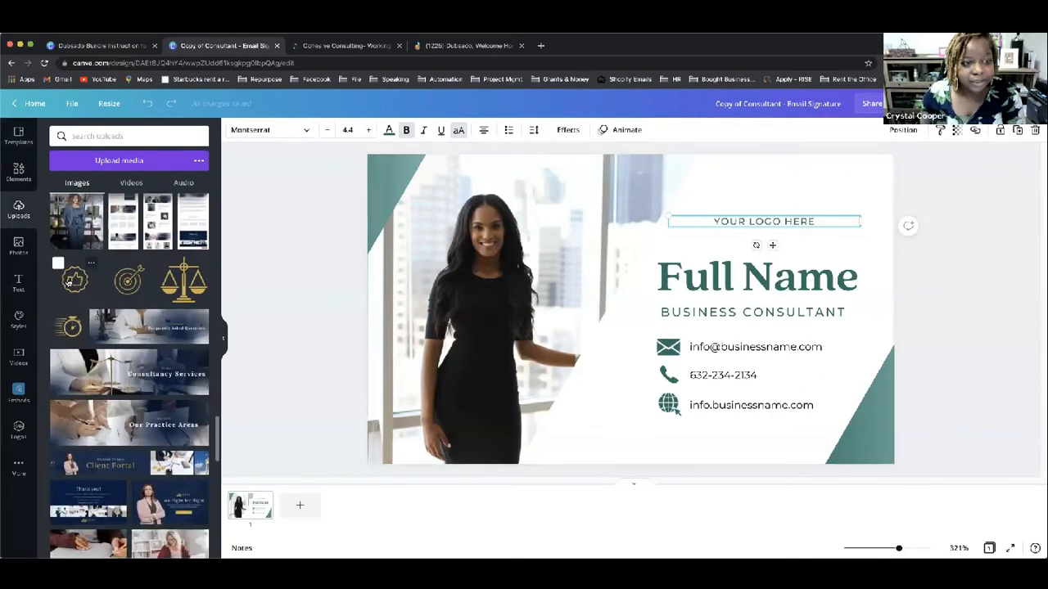
Step: Swap the YOUR LOGO HERE placeholder for a small uploaded thumbs-up icon above the name
click(72, 282)
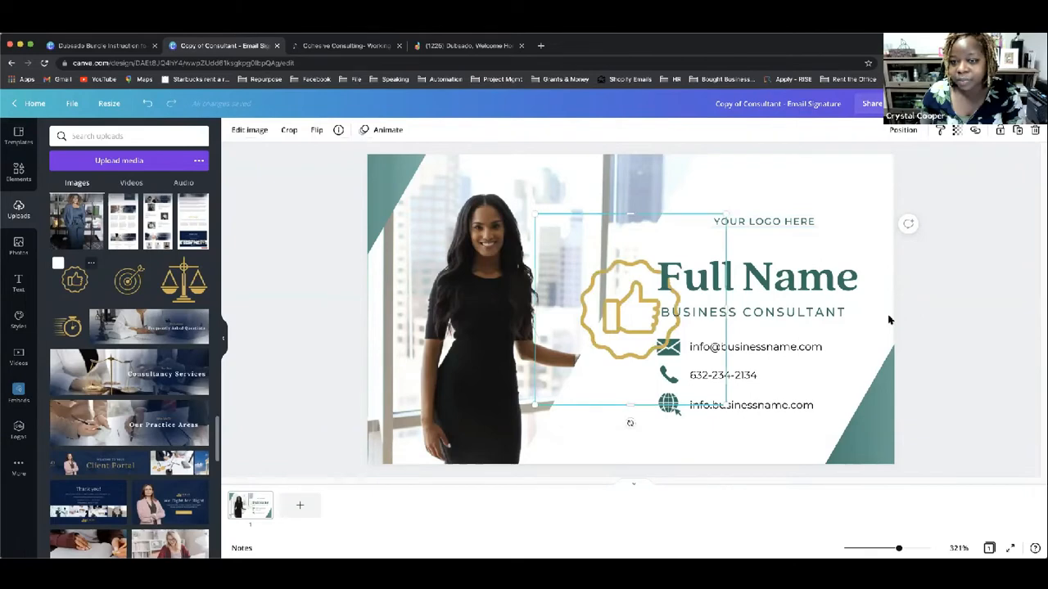
drag(675, 357, 606, 285)
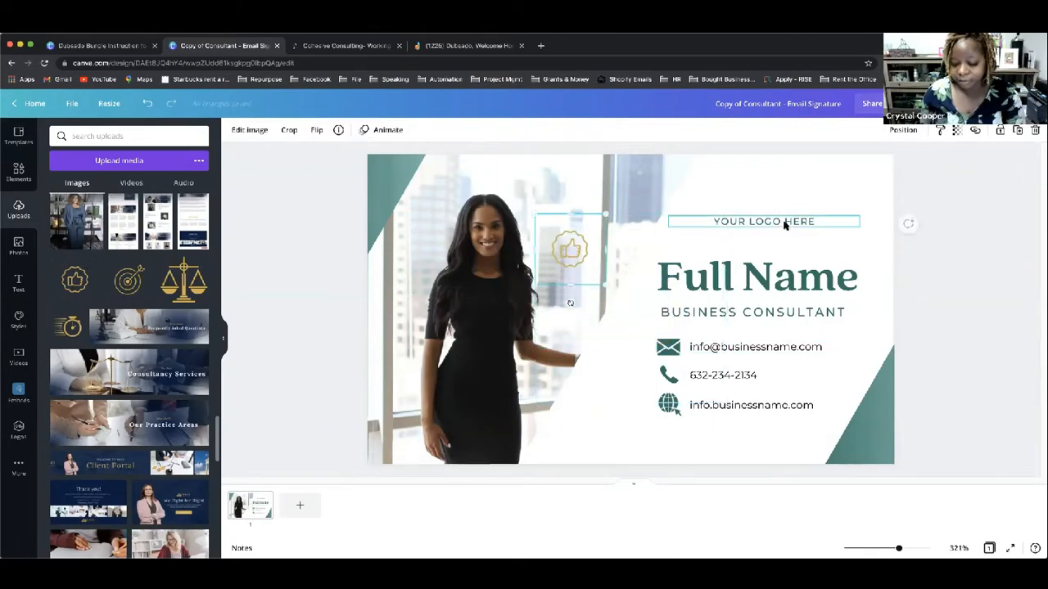
click(784, 225)
key(Delete)
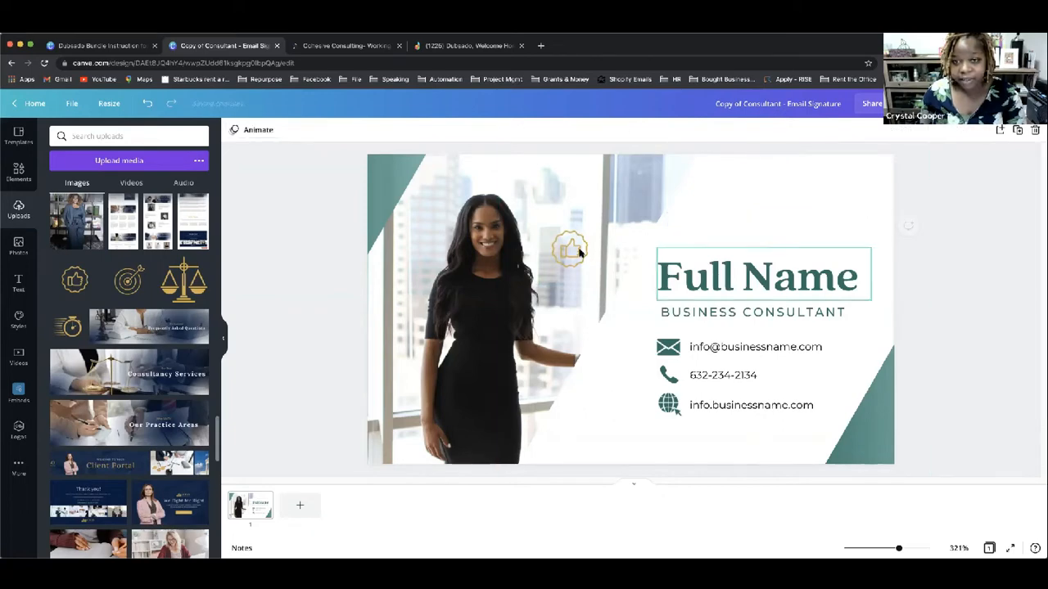
drag(568, 249, 772, 214)
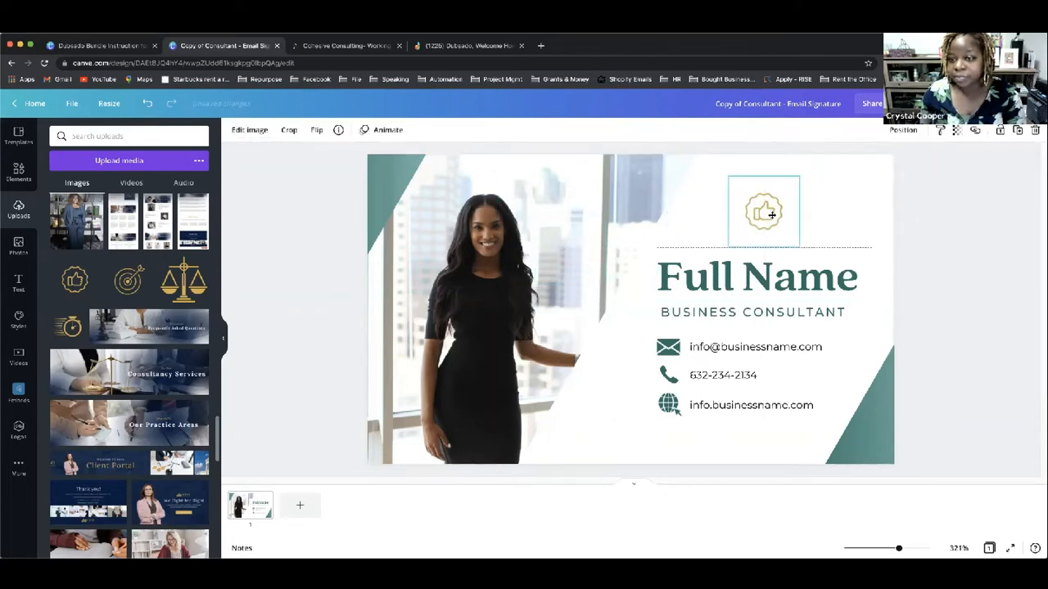
Step: Replace Full Name with the consultant's name, resizing it and realigning the BUSINESS CONSULTANT line
click(812, 274)
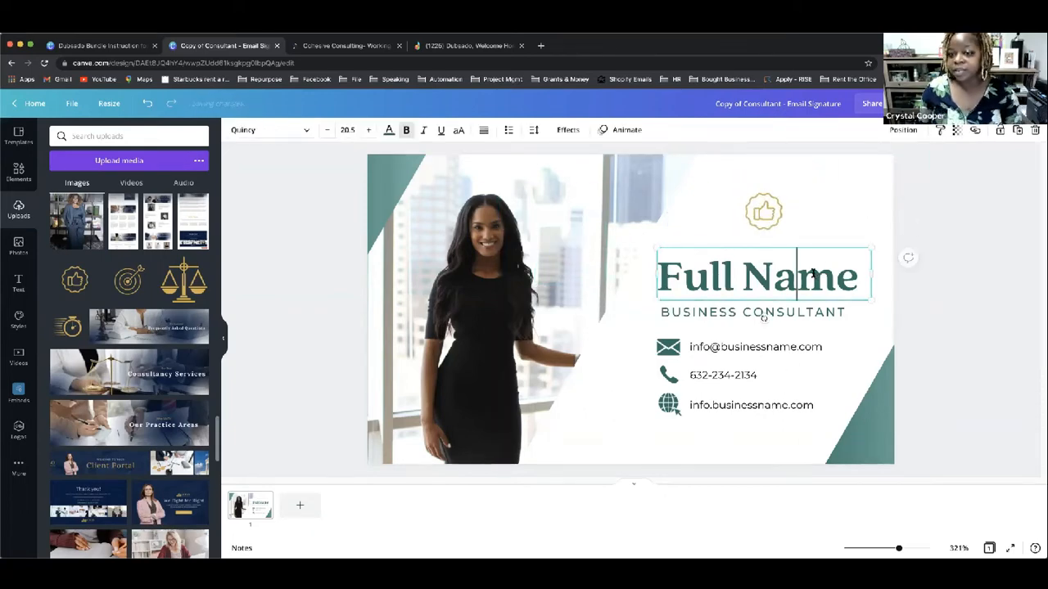
click(812, 274)
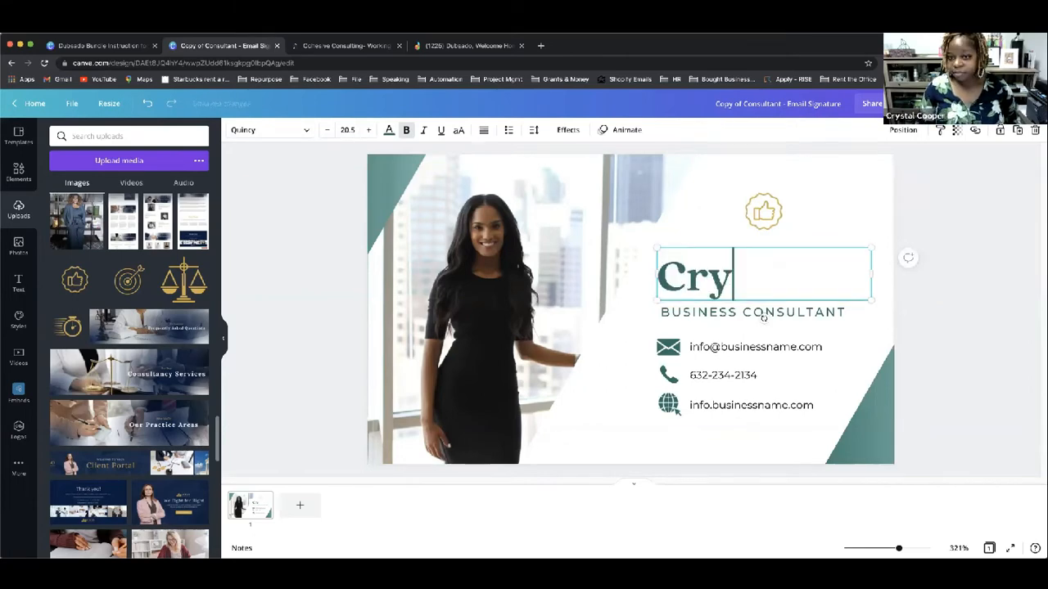
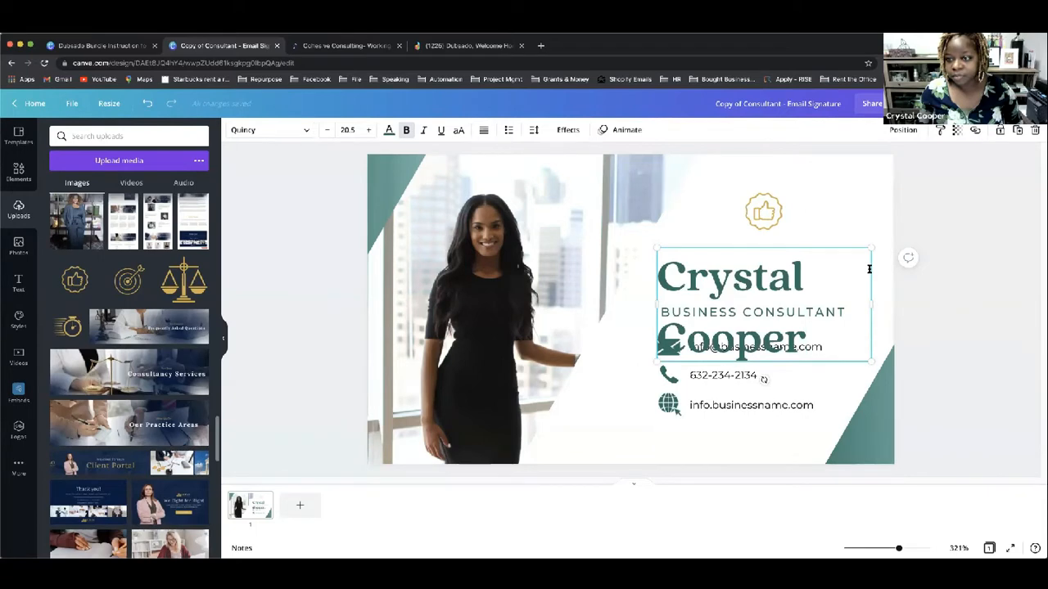
drag(873, 300, 1040, 304)
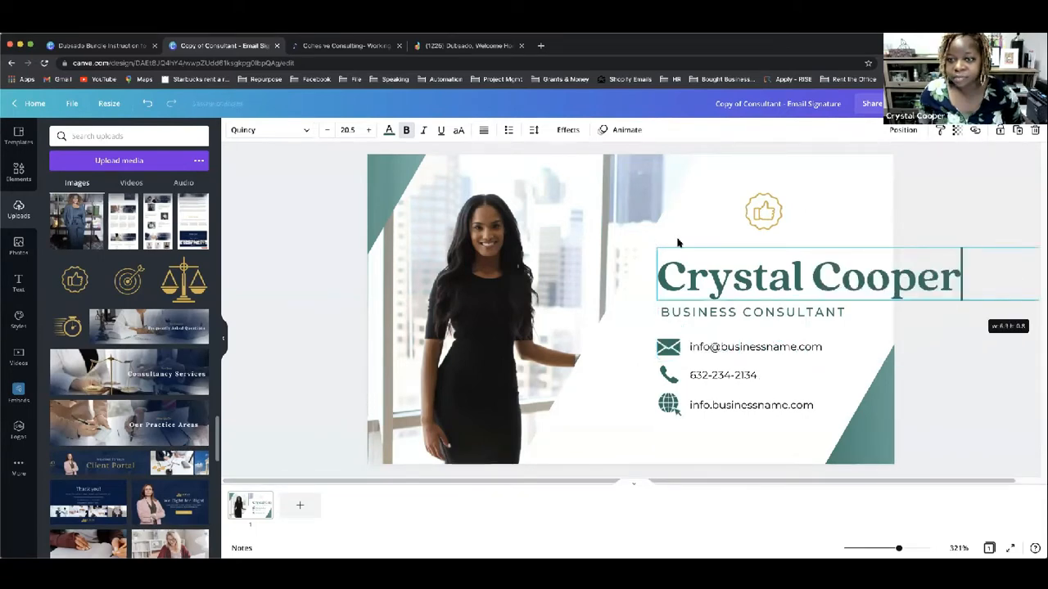
drag(657, 248, 850, 283)
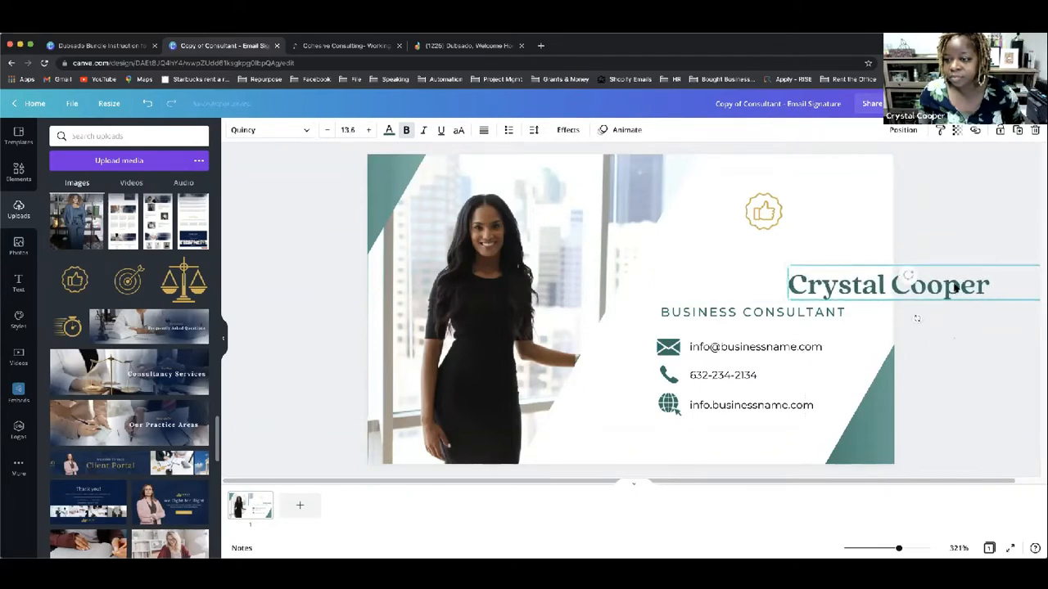
click(917, 319)
mouse_move(757, 282)
mouse_down()
mouse_move(720, 281)
mouse_move(744, 276)
mouse_up()
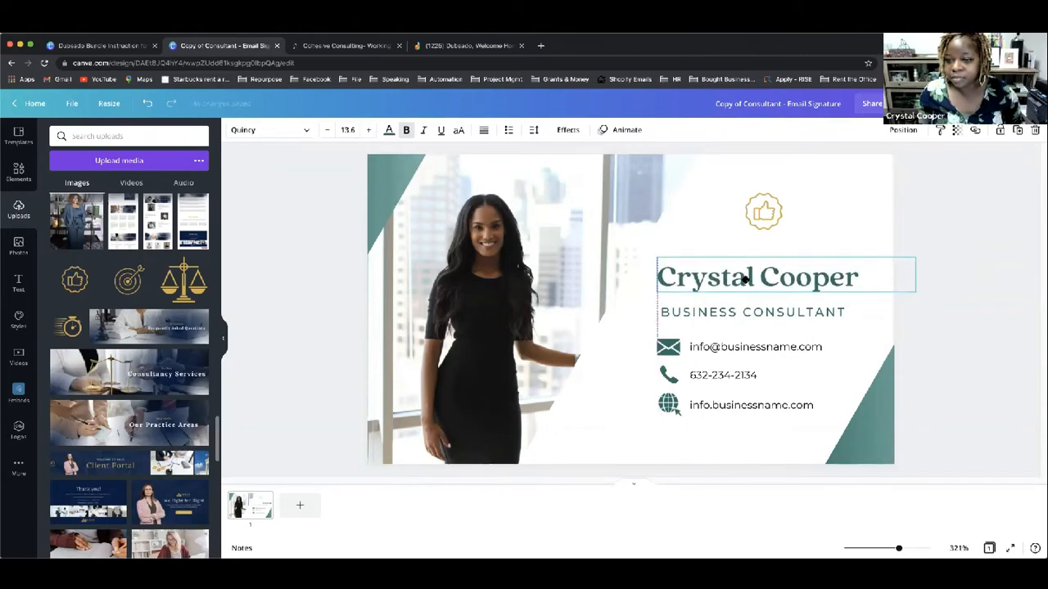
drag(746, 312, 742, 310)
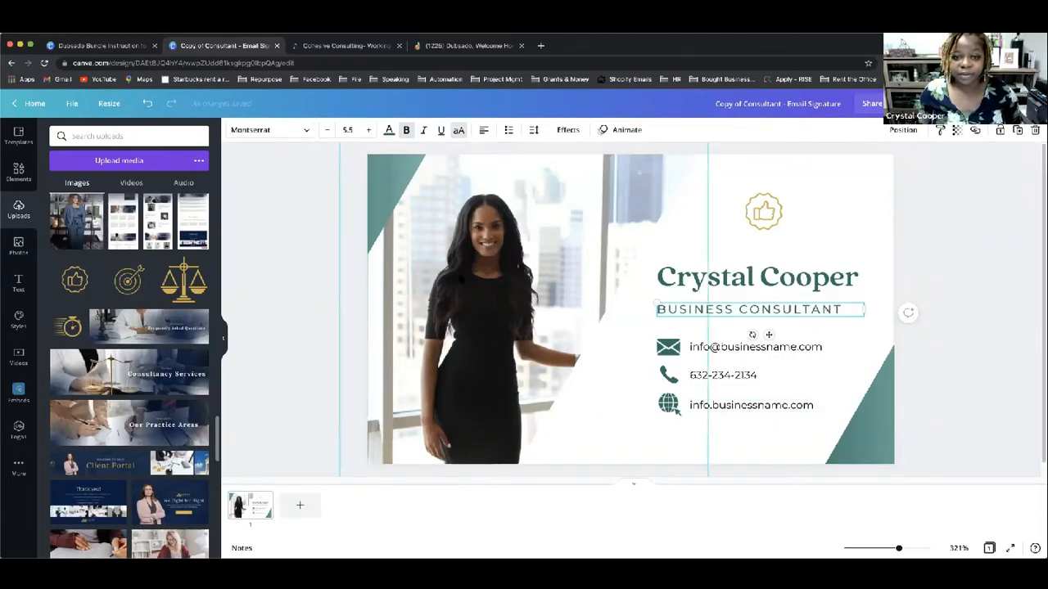
click(726, 308)
Step: Put the uploaded portrait of the woman in the blue suit into the headshot frame
double_click(726, 309)
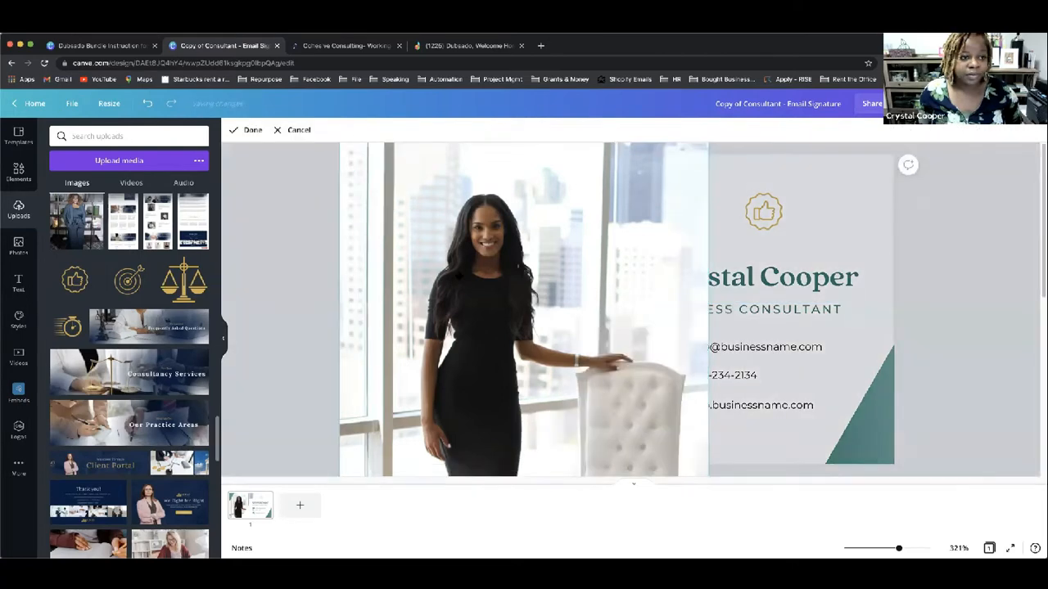
drag(77, 221, 470, 220)
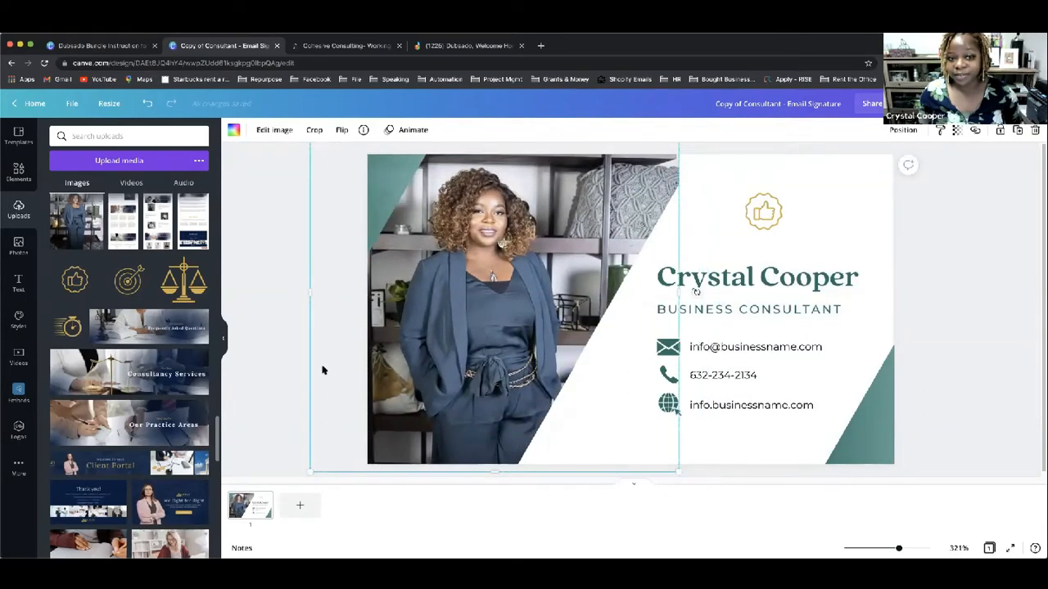
click(257, 306)
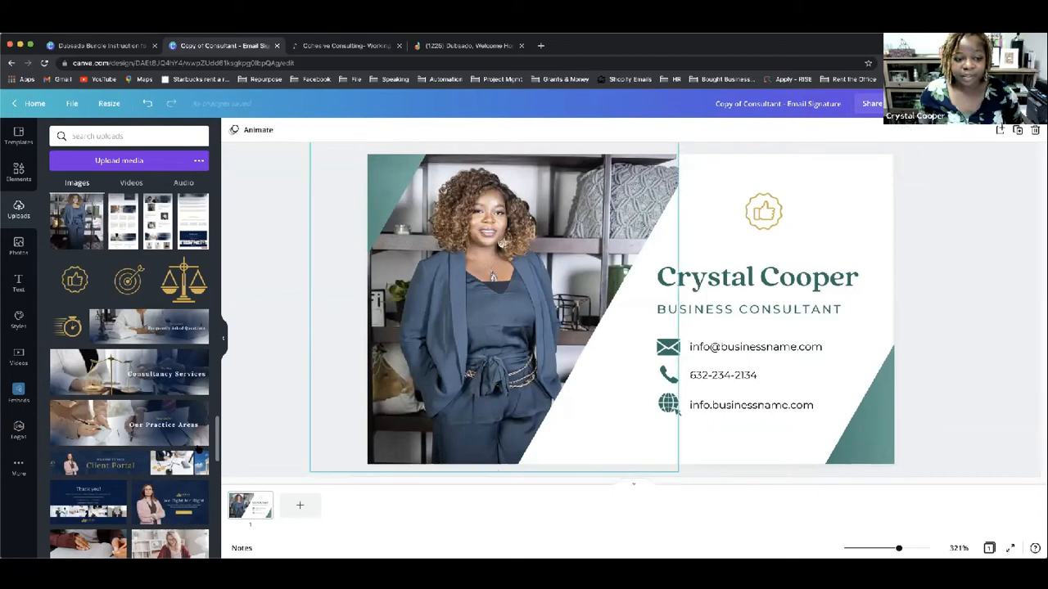
scroll(198, 450, down, 5)
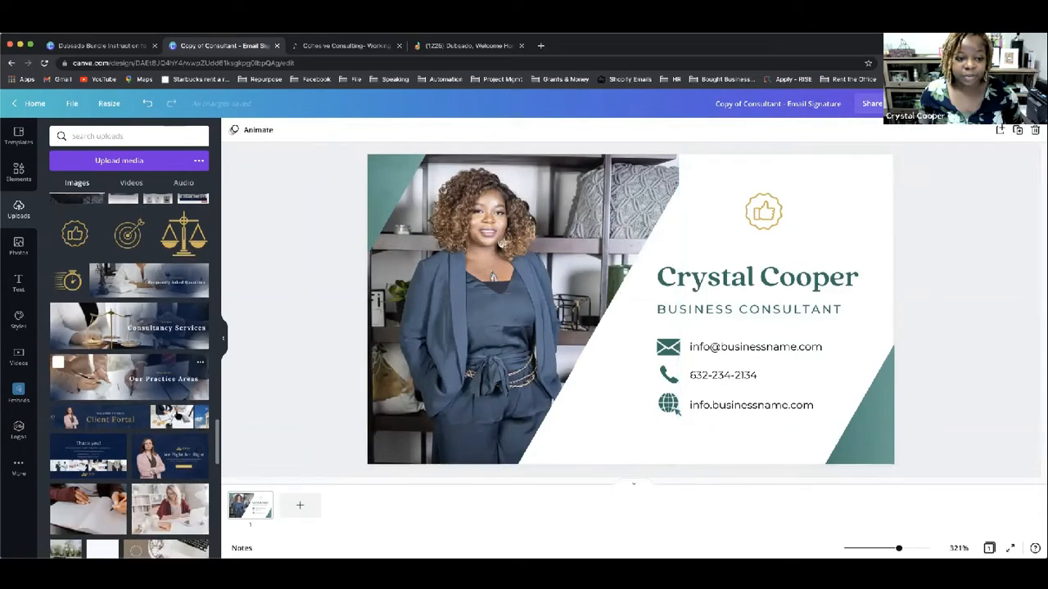
click(497, 294)
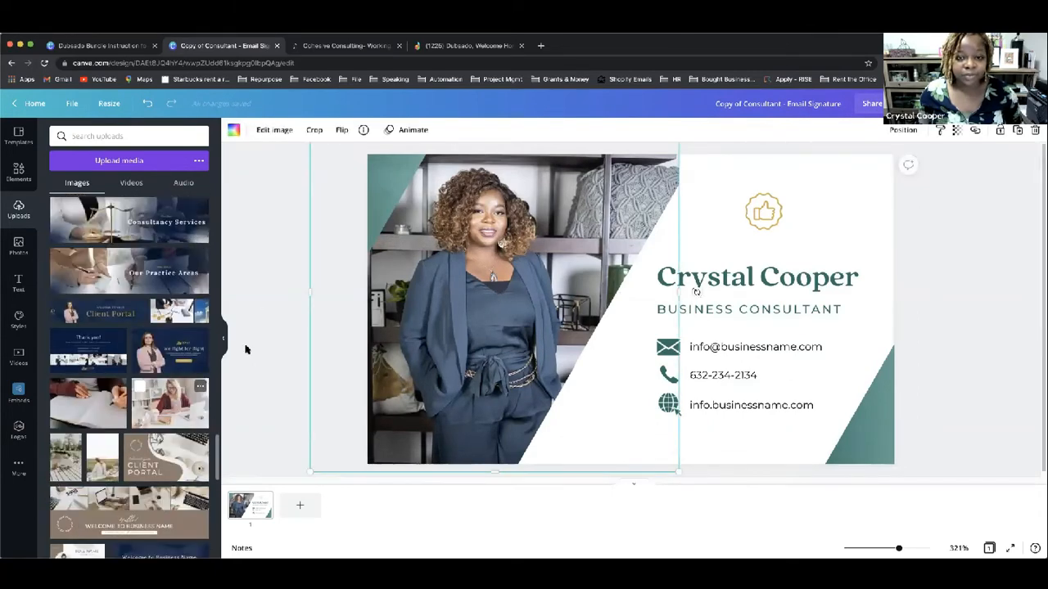
drag(471, 298, 483, 289)
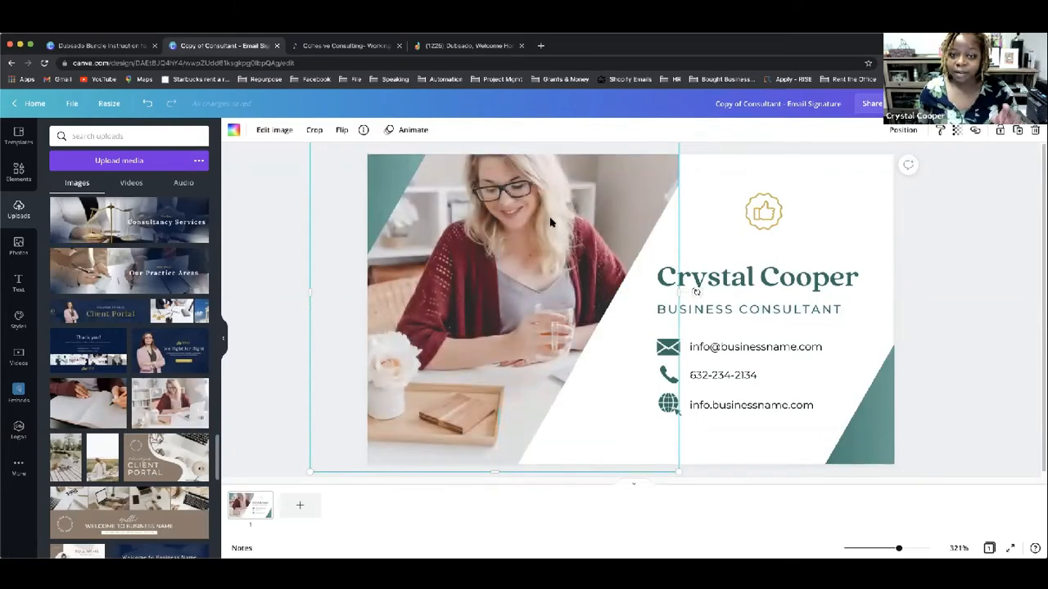
drag(497, 233, 489, 253)
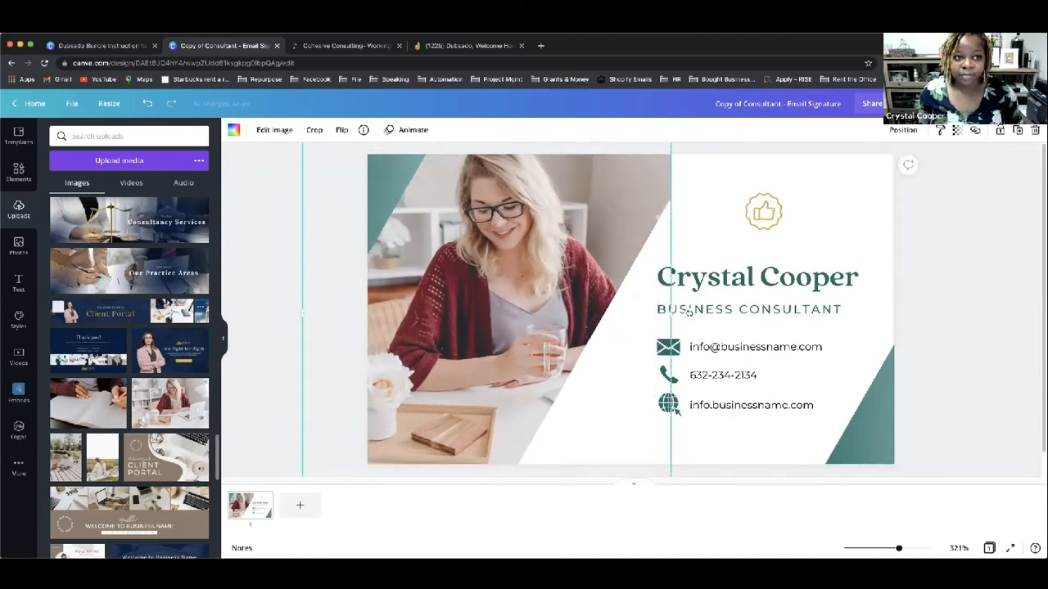
click(146, 104)
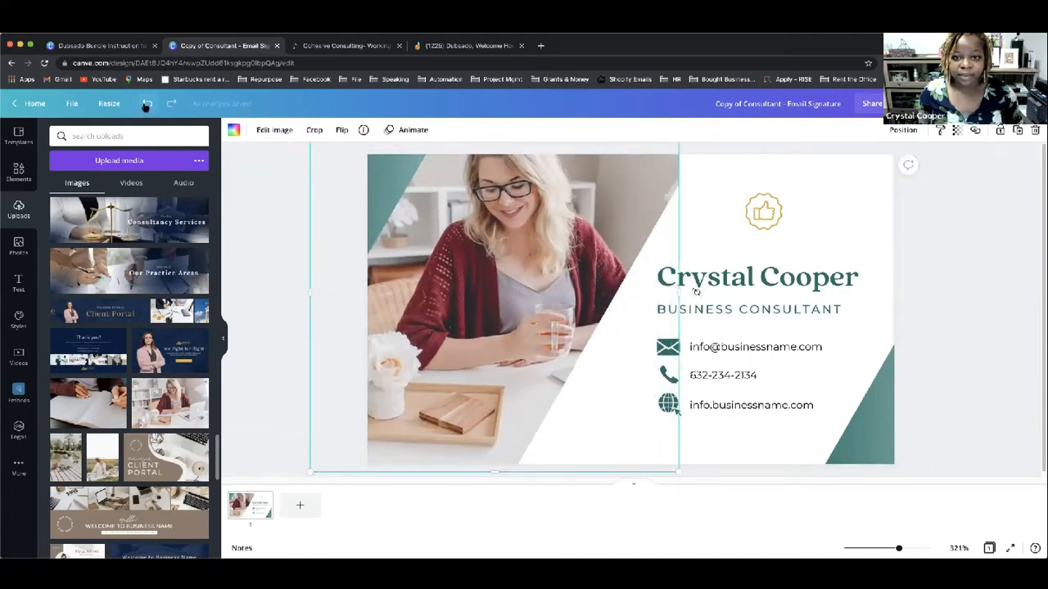
click(147, 104)
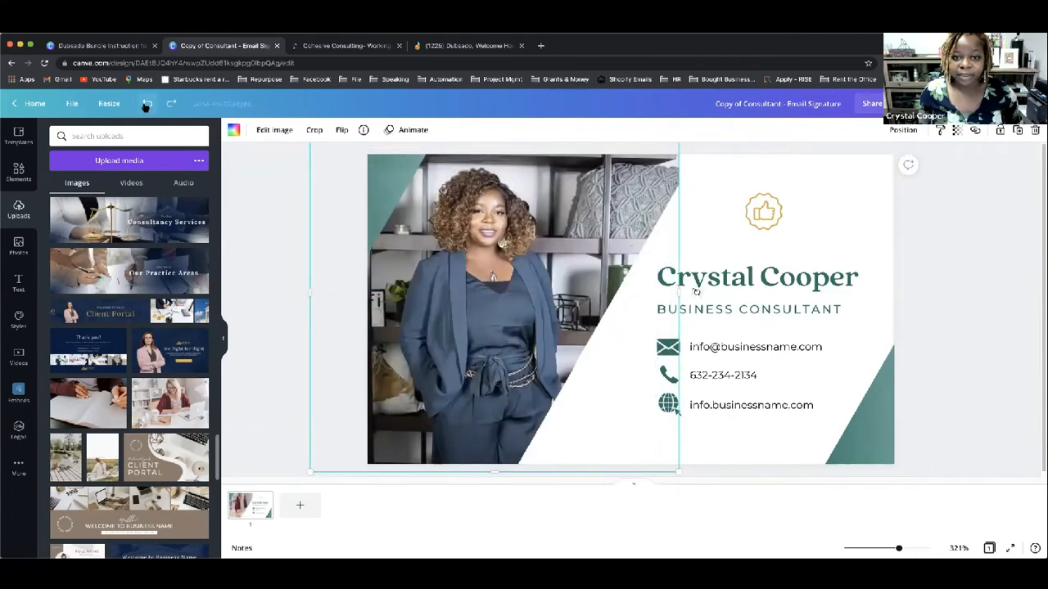
click(986, 354)
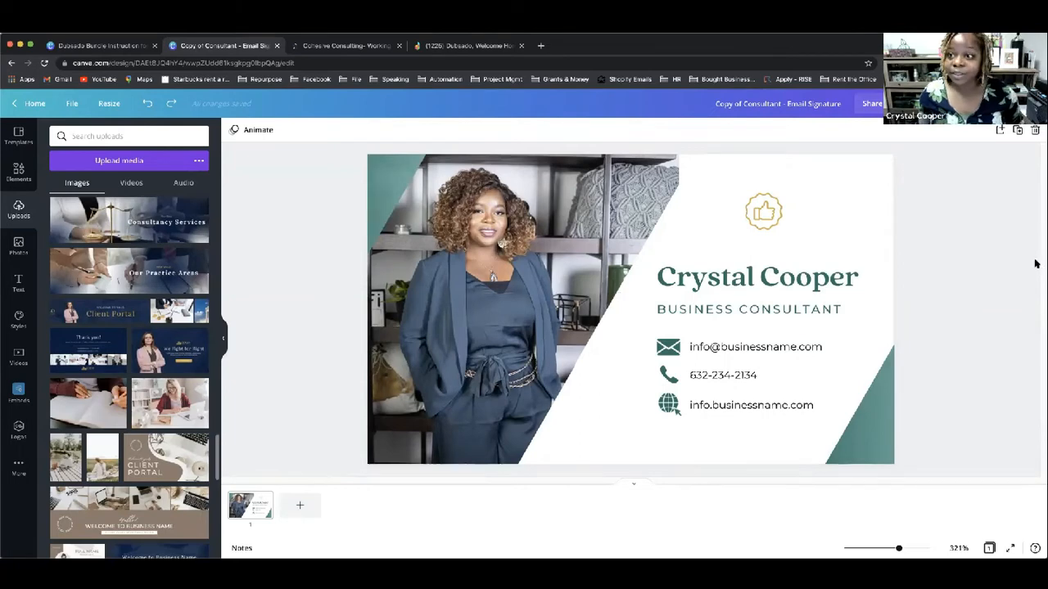
click(871, 429)
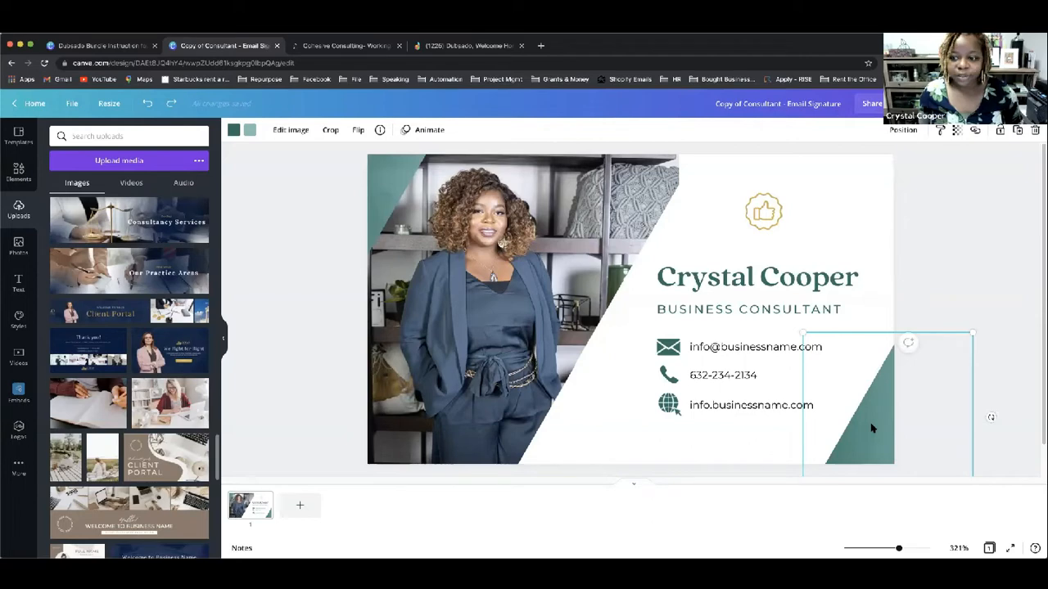
Step: Recolour the teal corner triangles and the email, phone and globe icons to the logo's navy
click(233, 131)
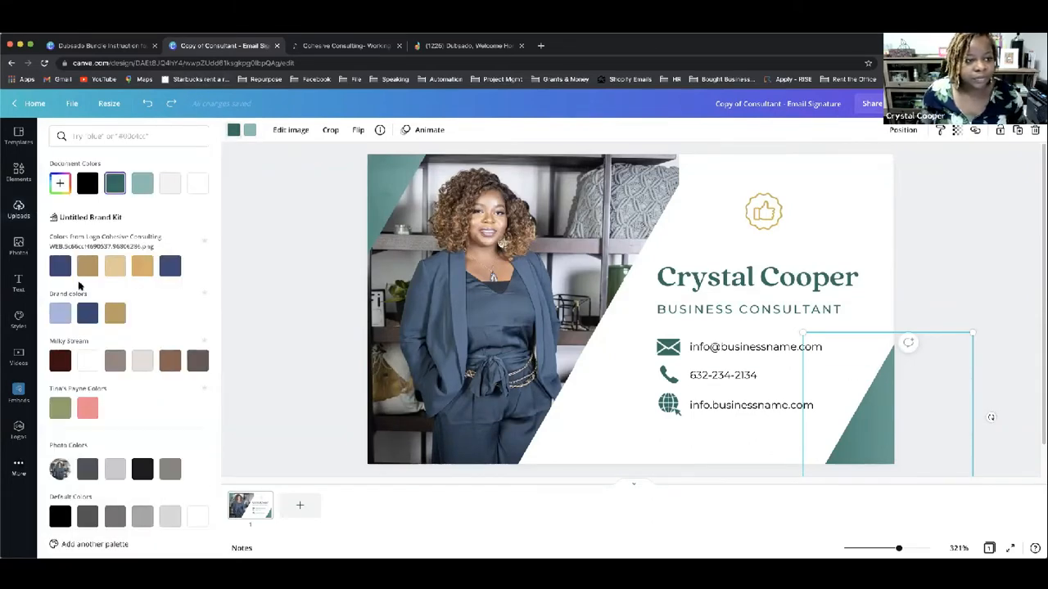
click(56, 273)
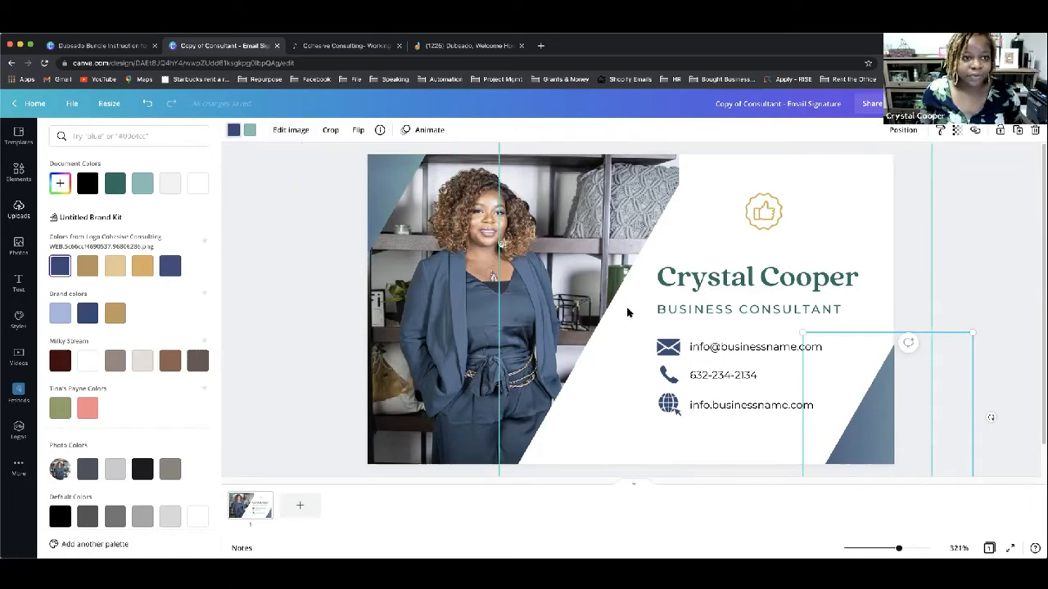
click(670, 349)
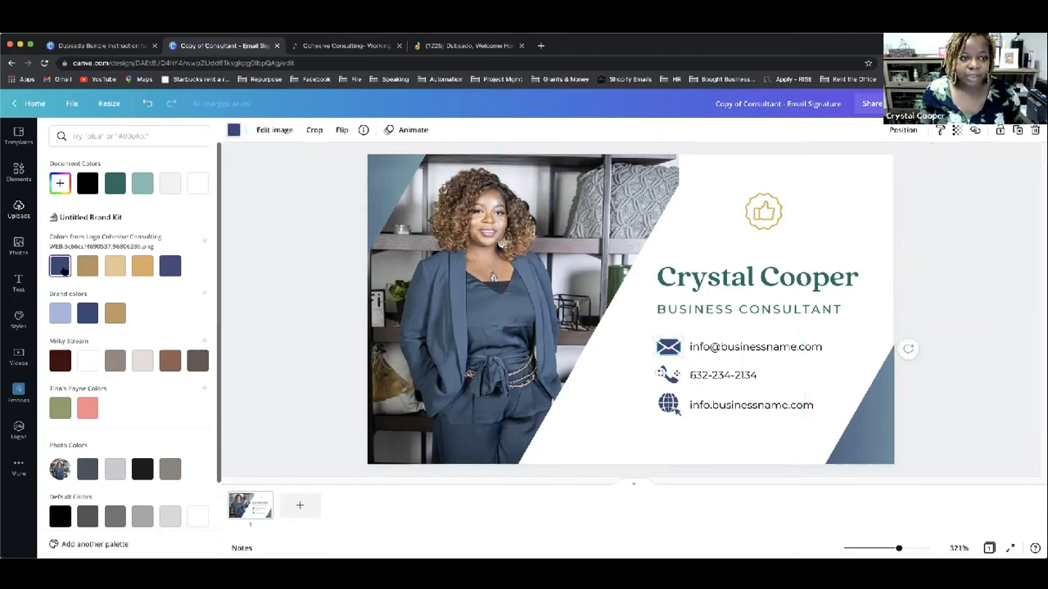
click(667, 374)
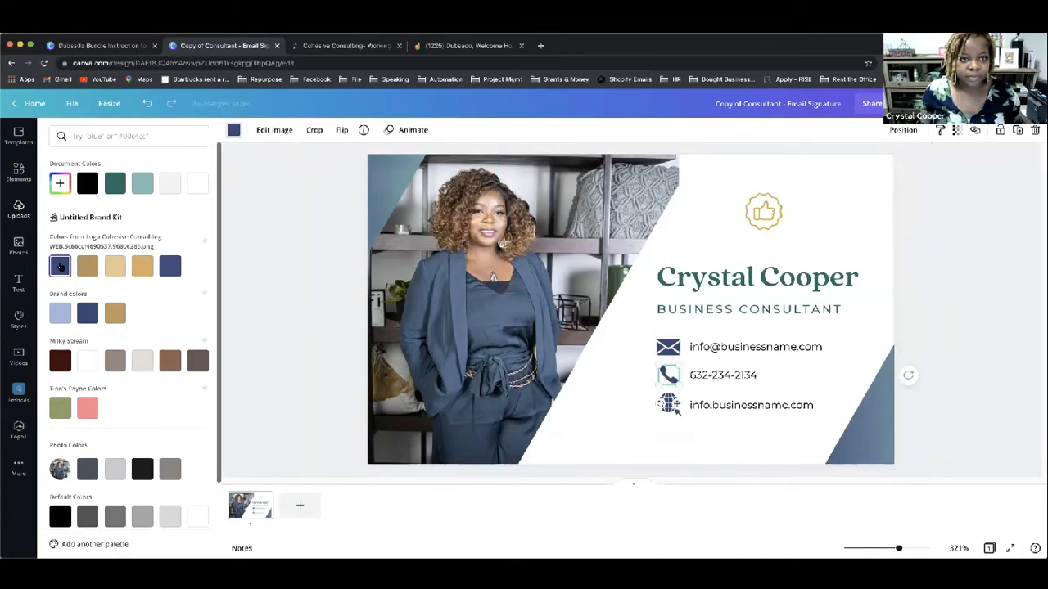
click(681, 411)
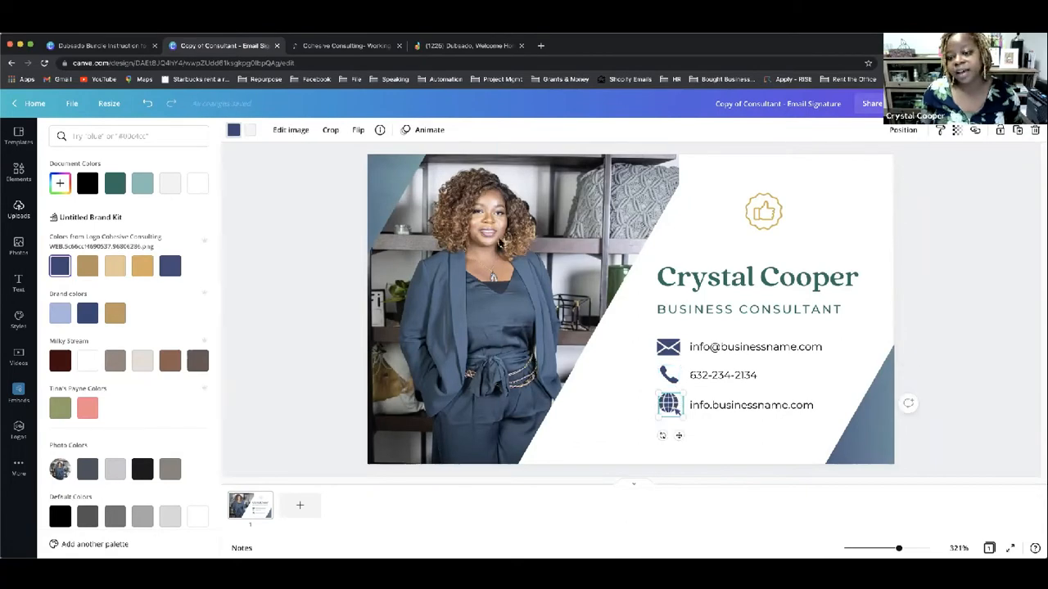
click(762, 215)
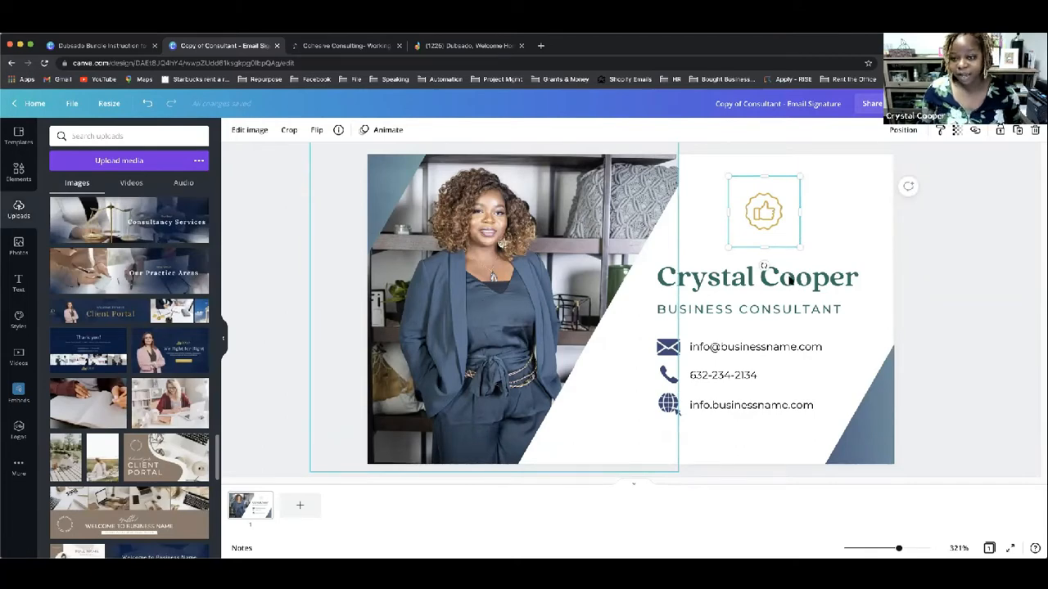
Step: Make the name heading and BUSINESS CONSULTANT title navy from the logo colours
click(770, 277)
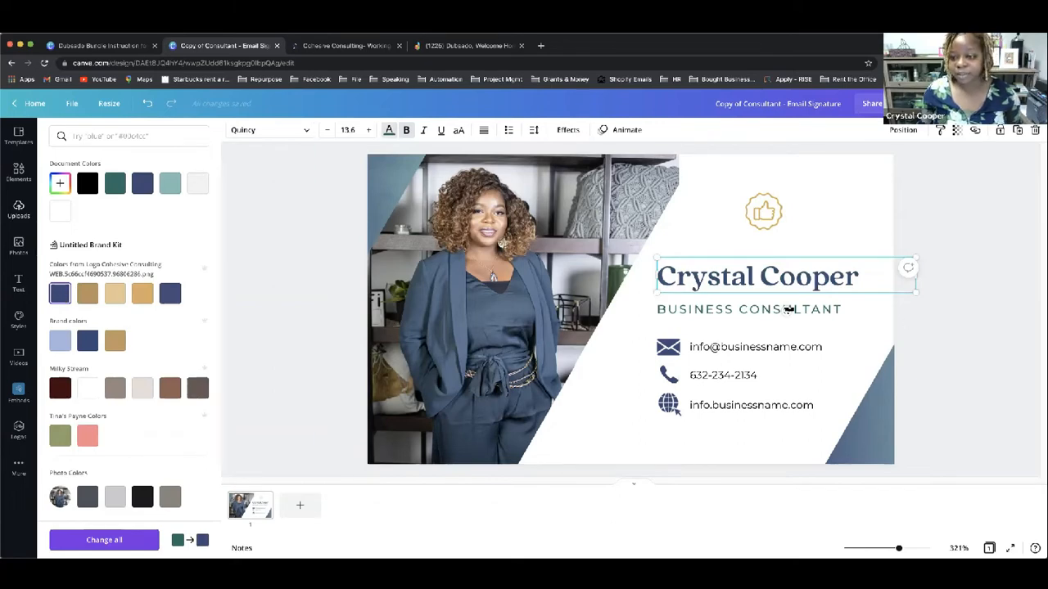
click(818, 312)
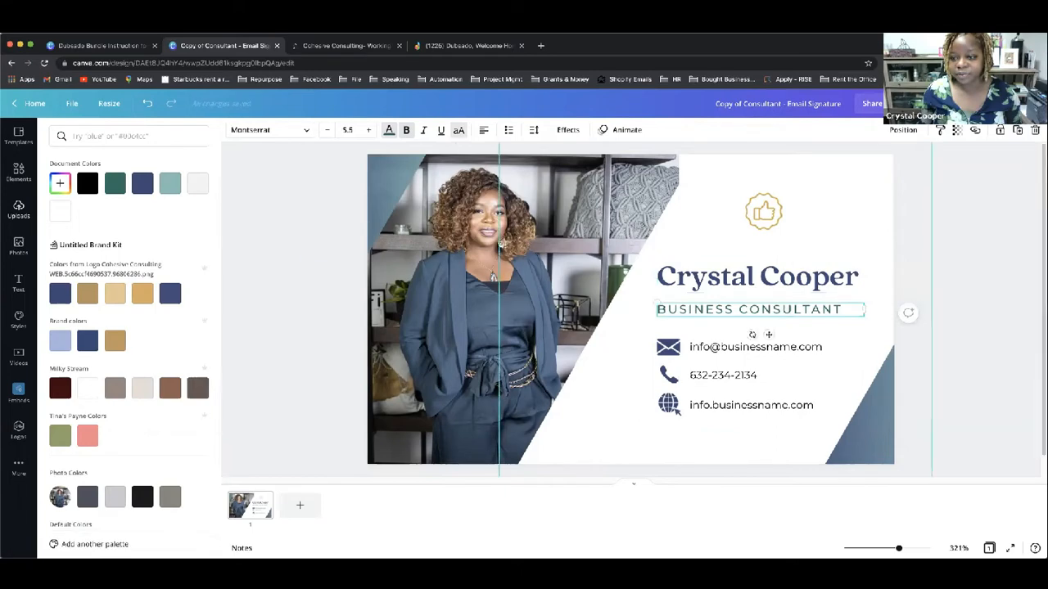
click(60, 292)
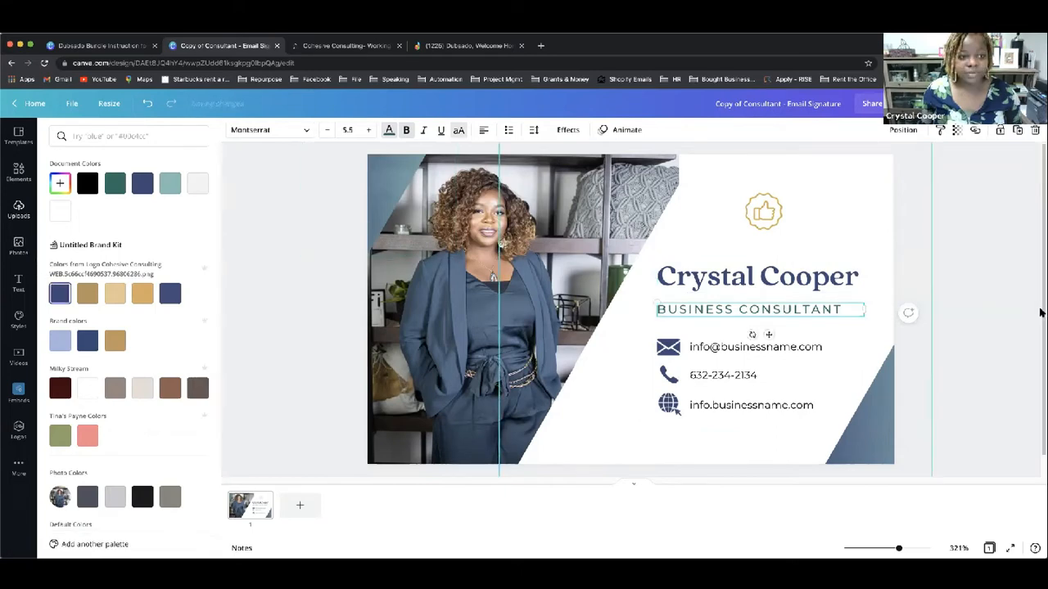
click(974, 505)
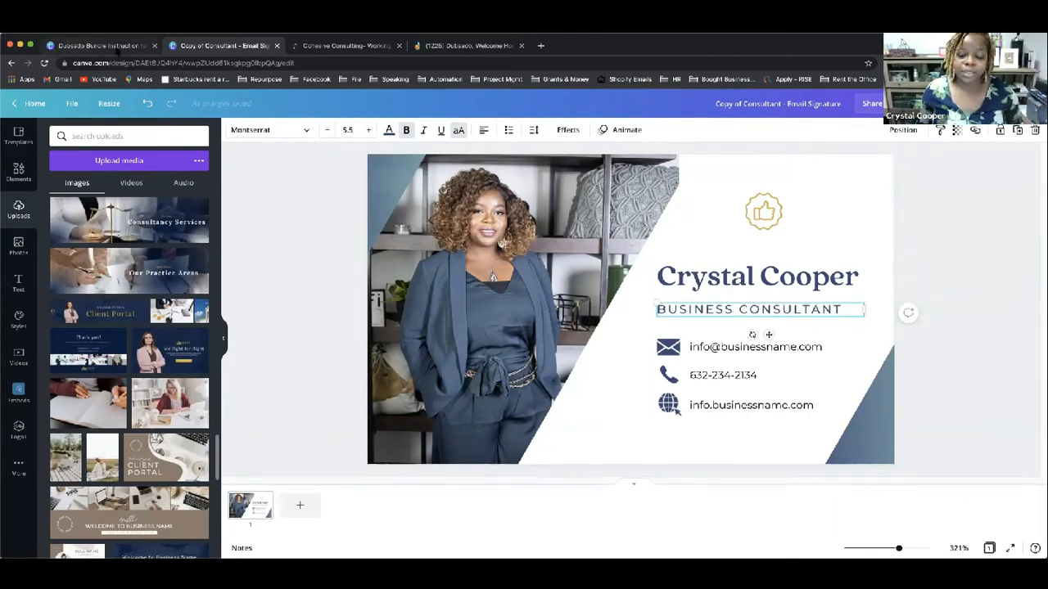
Step: Check Page 7's Header & Footer templates in the Dubsado Bundle design, then return to the signature
click(116, 48)
scroll(487, 292, down, 1)
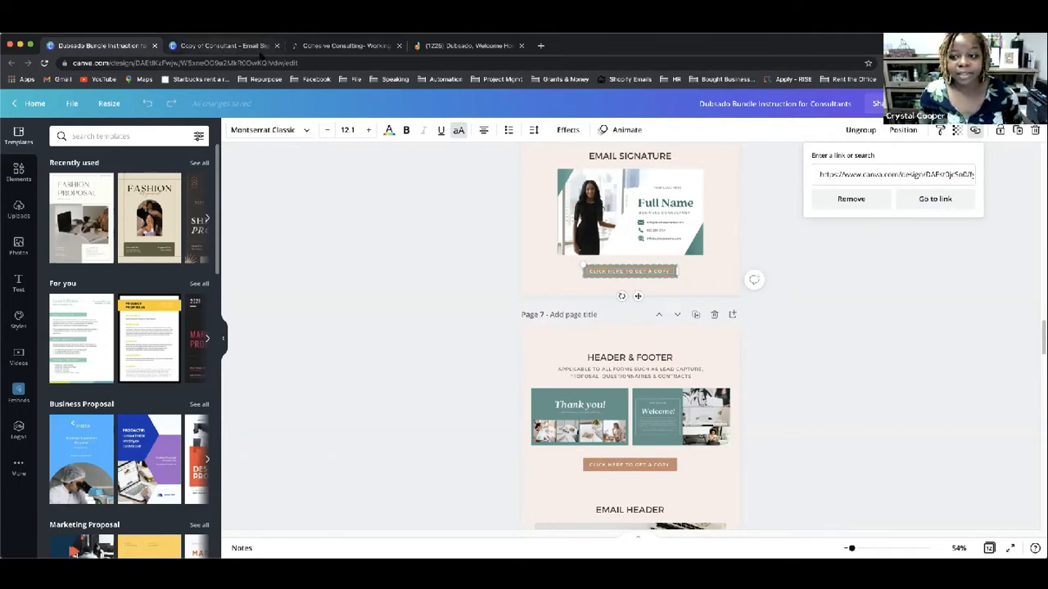
click(261, 48)
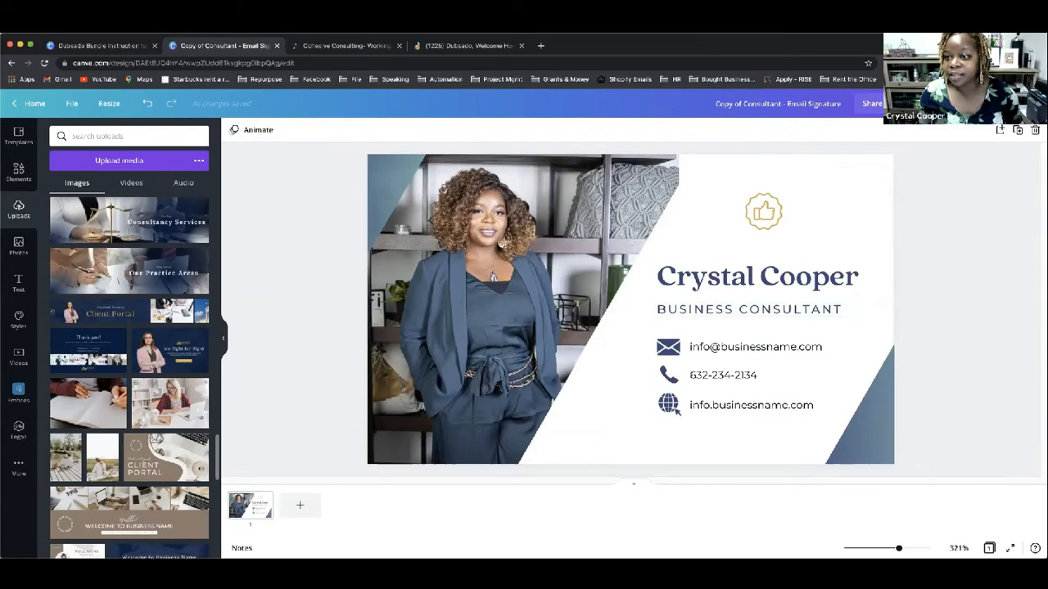
Step: Download the email signature as a PNG at size 3 and go to the Dubsado form editor
click(915, 104)
click(949, 175)
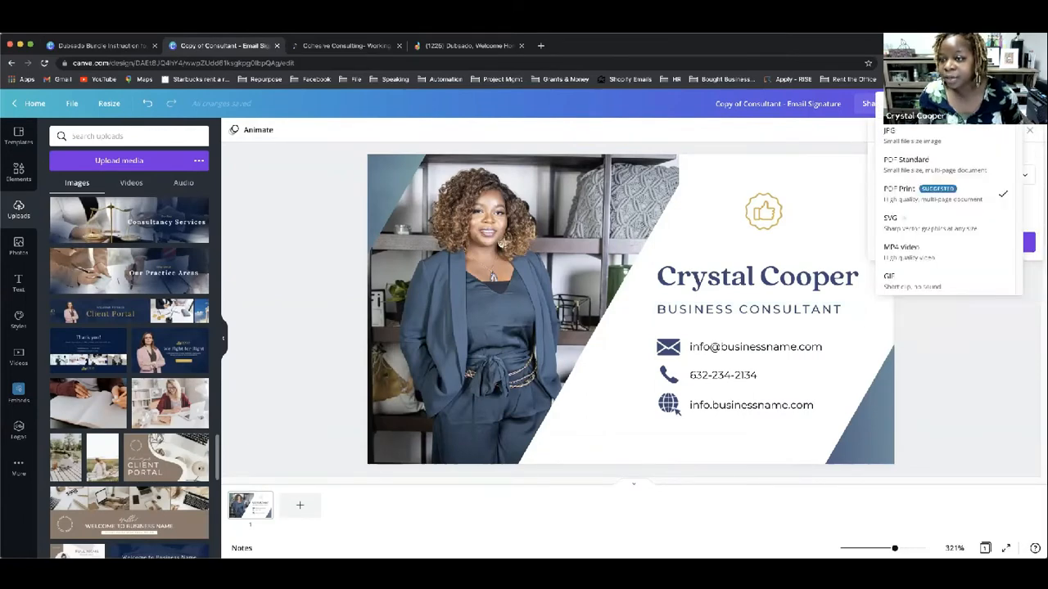
click(949, 106)
drag(926, 199, 1038, 202)
click(938, 300)
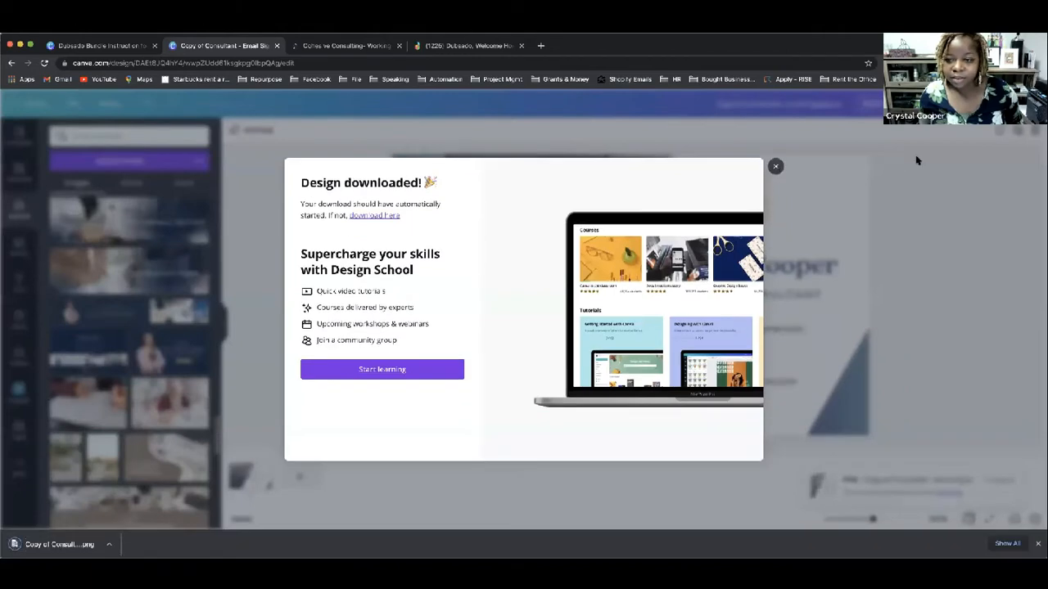
key(Escape)
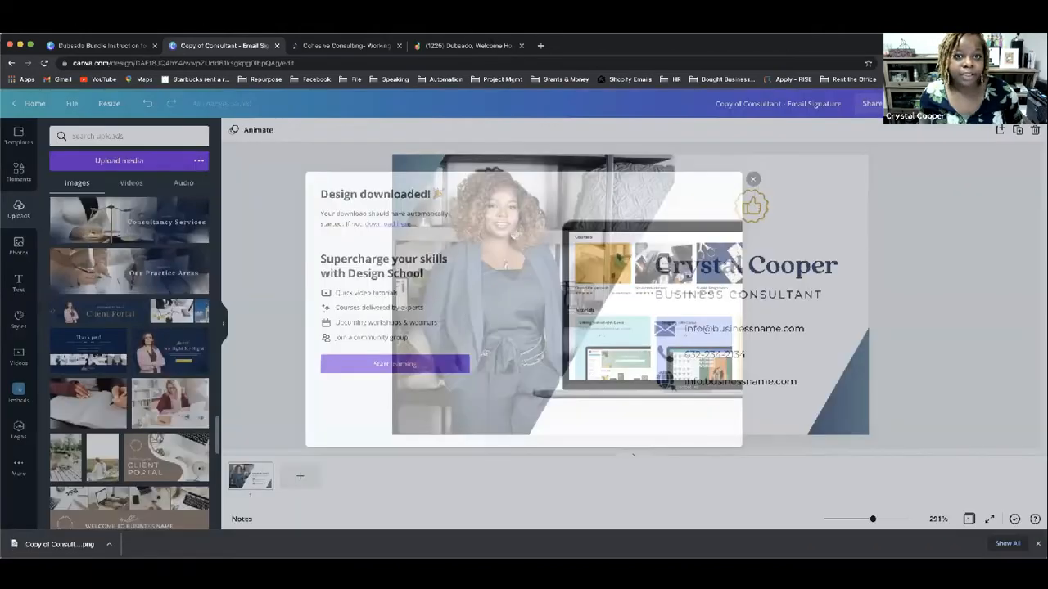
click(468, 46)
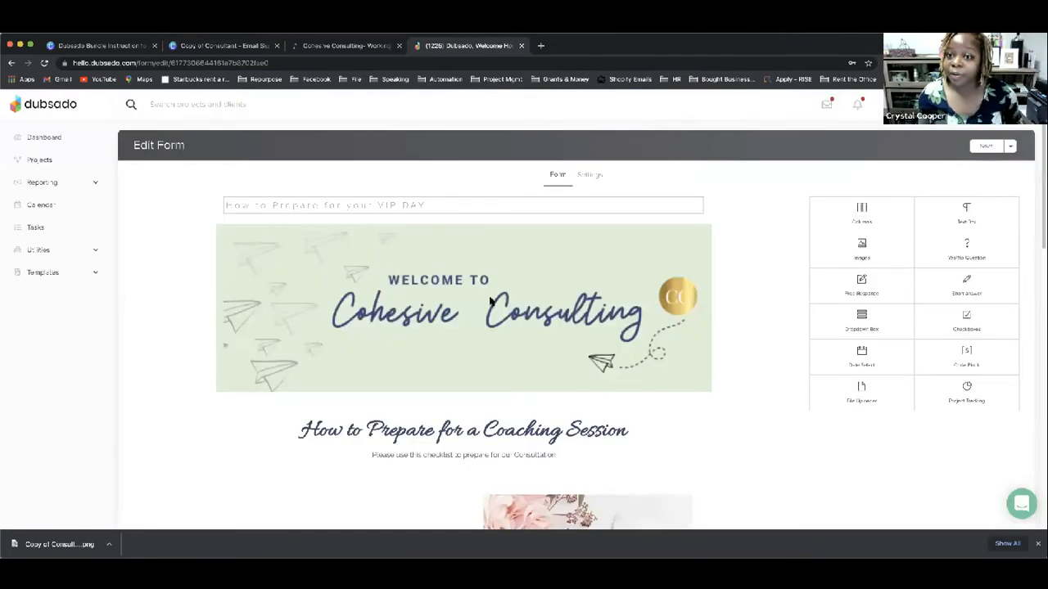
Step: Upload 'Copy of Consultant - Email Signature.png' via the form banner's image settings
click(584, 327)
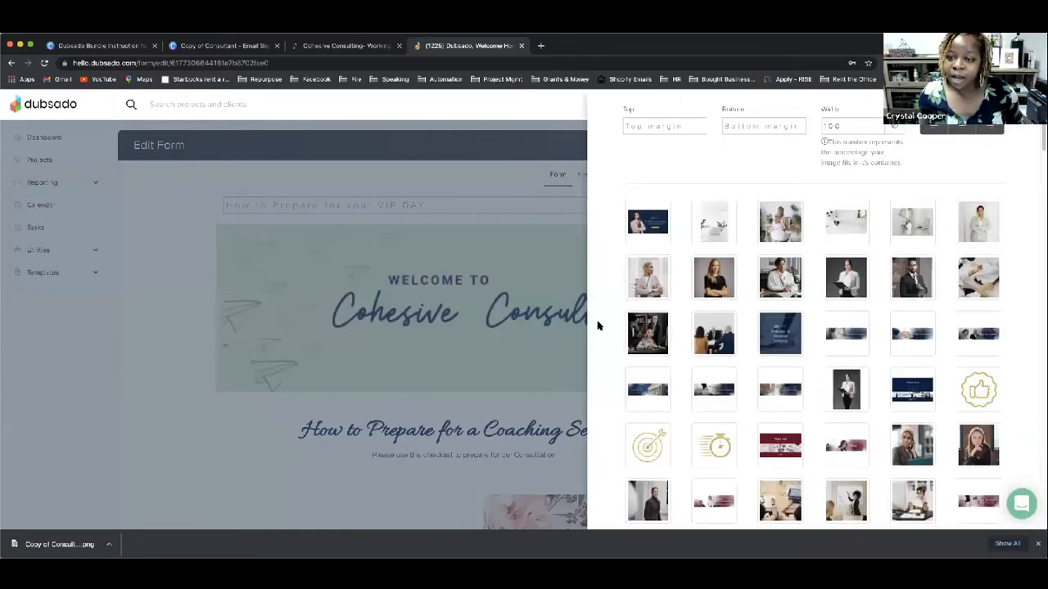
scroll(599, 325, down, 5)
scroll(677, 443, down, 10)
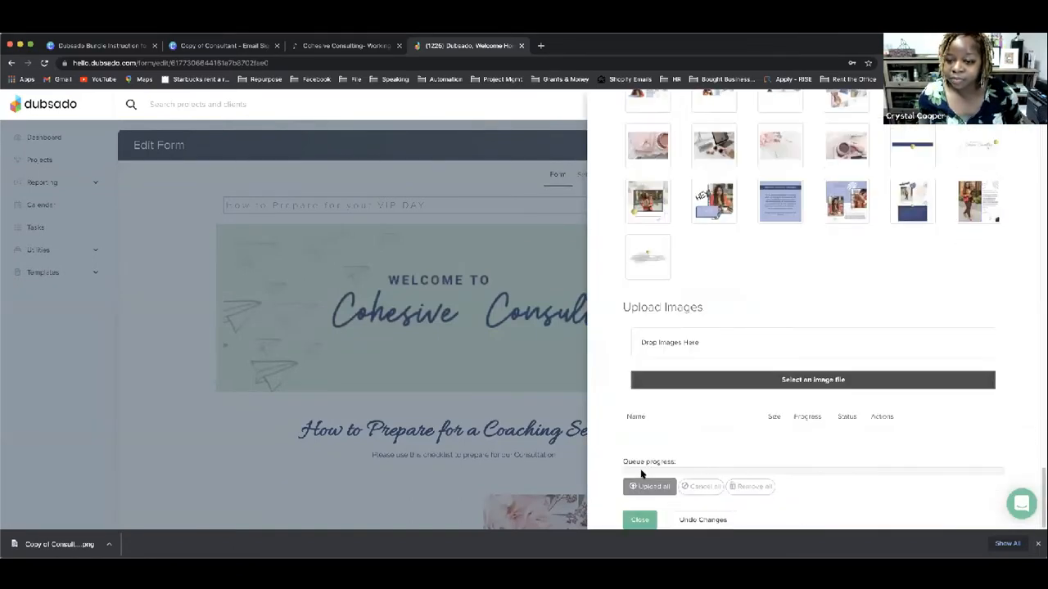
click(690, 380)
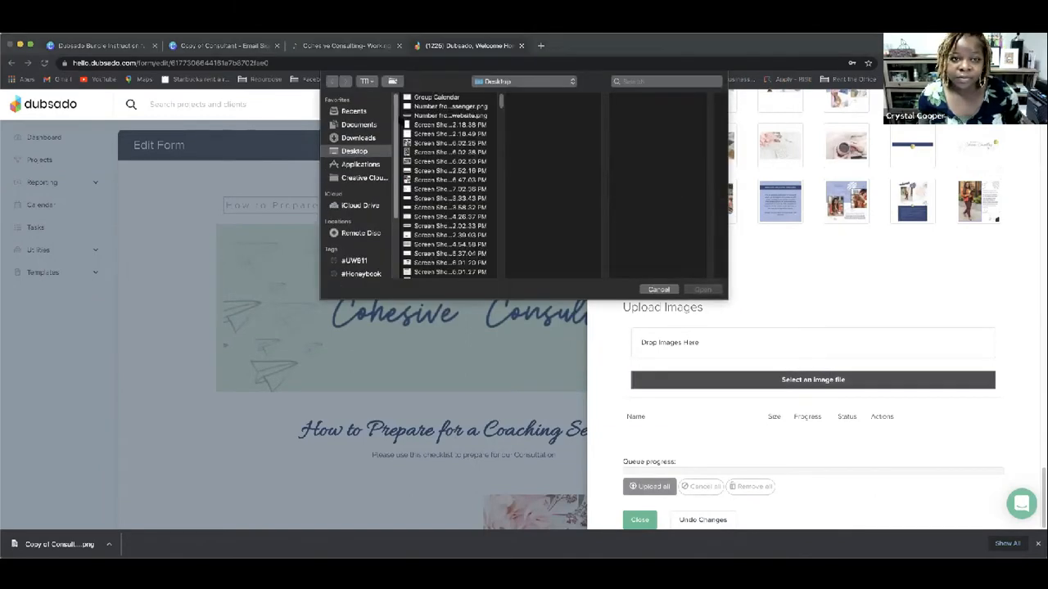
click(368, 111)
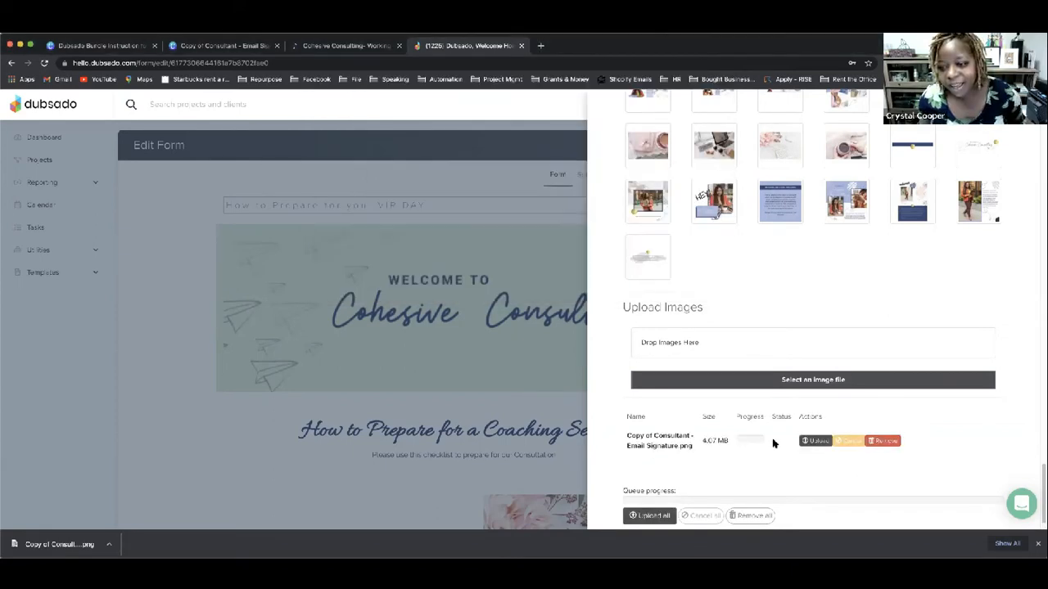
click(808, 441)
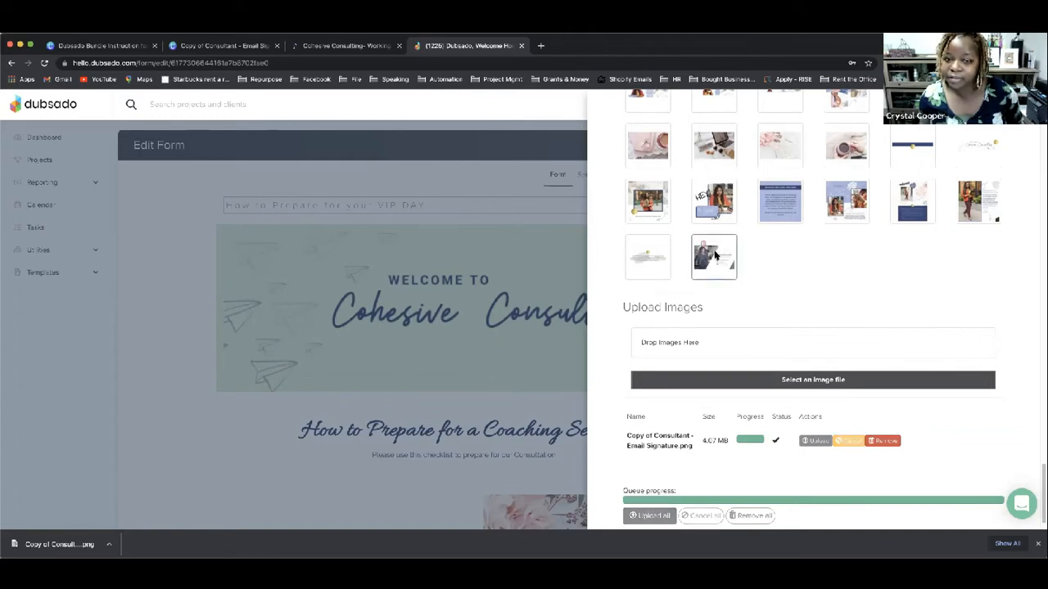
Step: Make the uploaded email signature the form's header image
click(703, 280)
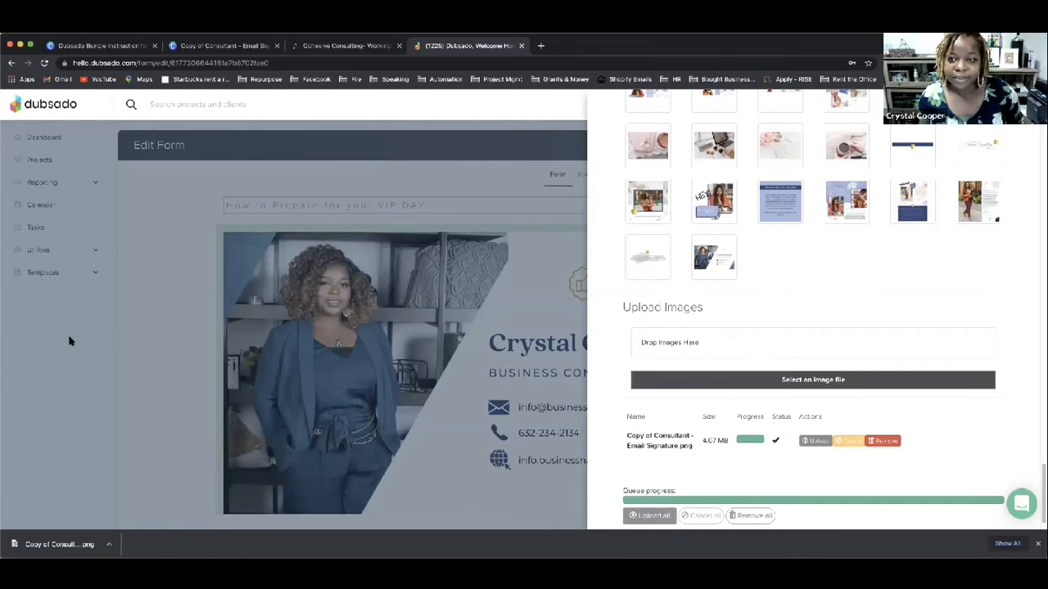
scroll(805, 357, up, 1)
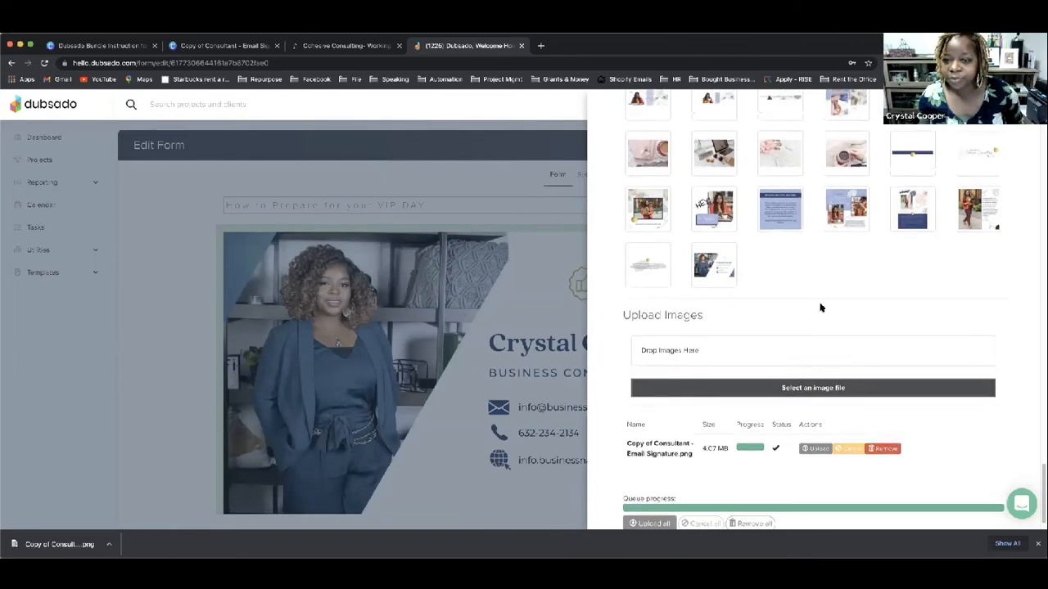
scroll(821, 308, up, 2)
scroll(496, 189, up, 5)
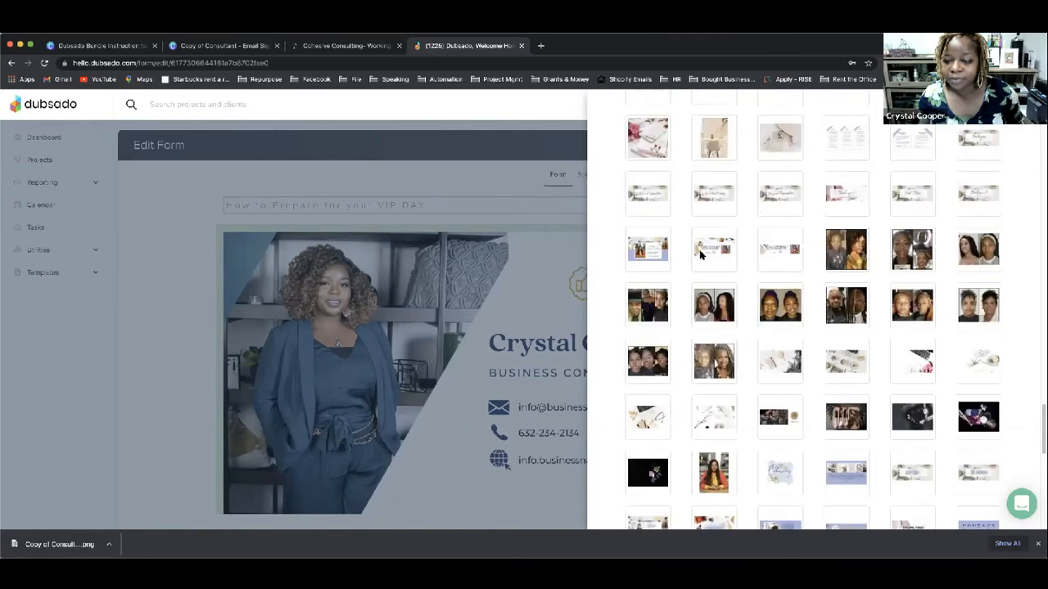
scroll(701, 255, up, 10)
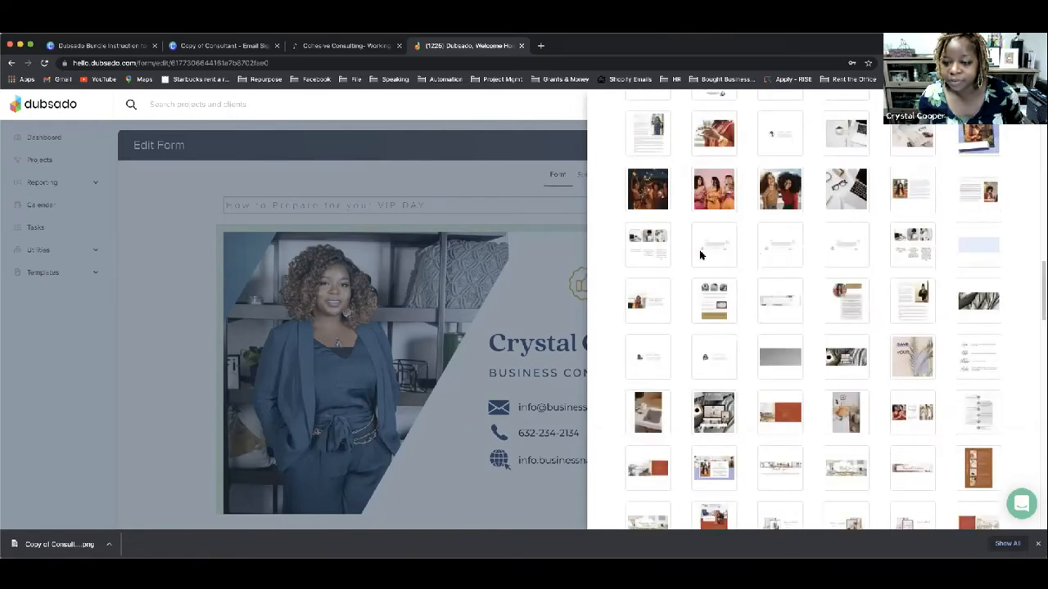
scroll(632, 514, down, 10)
Step: Close the image panel and check the signature banner in the form editor
click(639, 519)
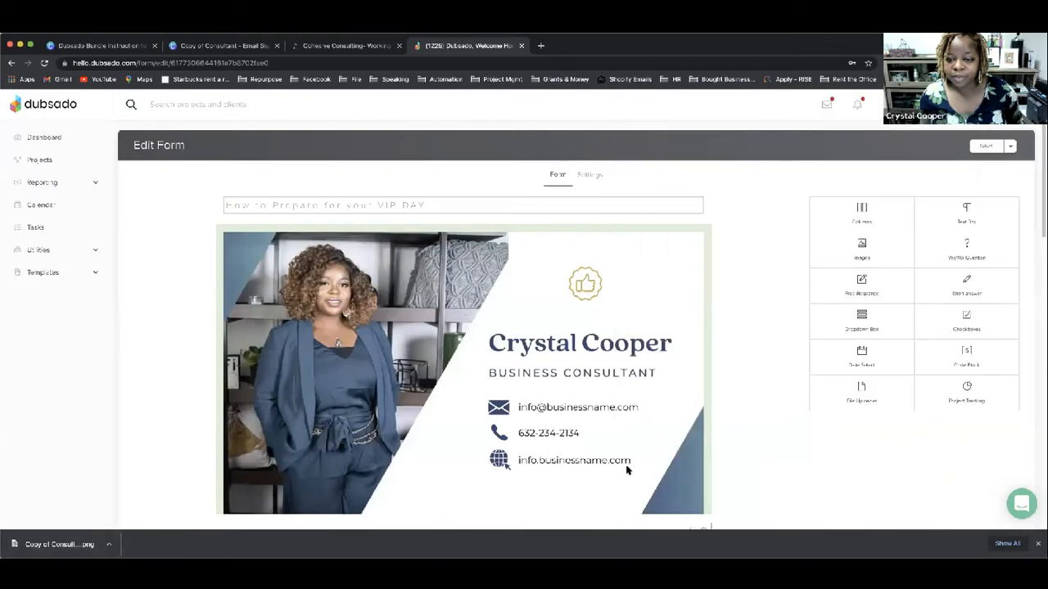
mouse_move(627, 469)
scroll(639, 458, down, 1)
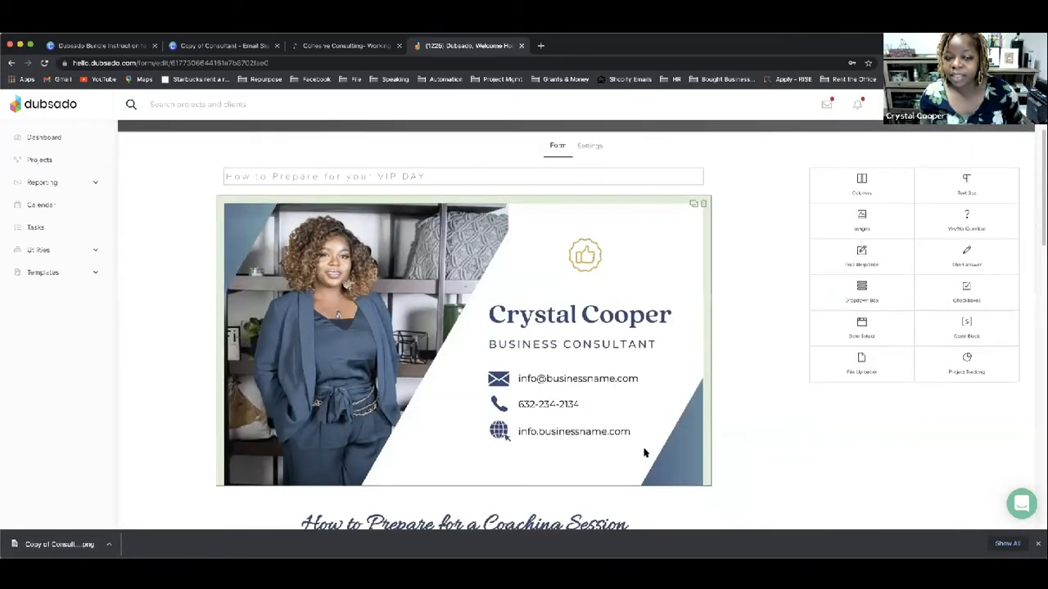
scroll(595, 416, down, 3)
scroll(595, 418, up, 4)
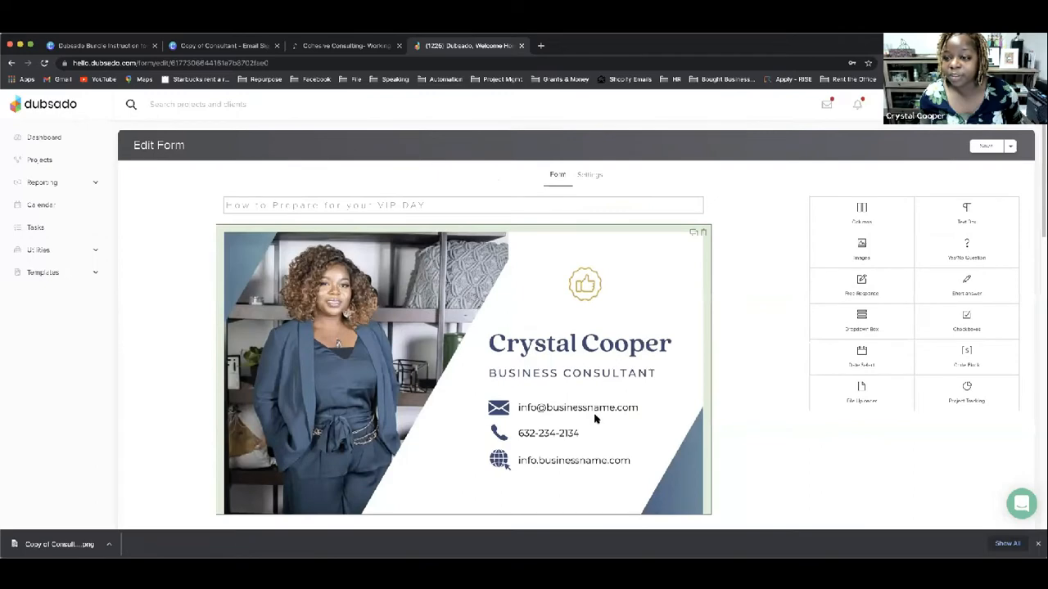
scroll(595, 417, down, 1)
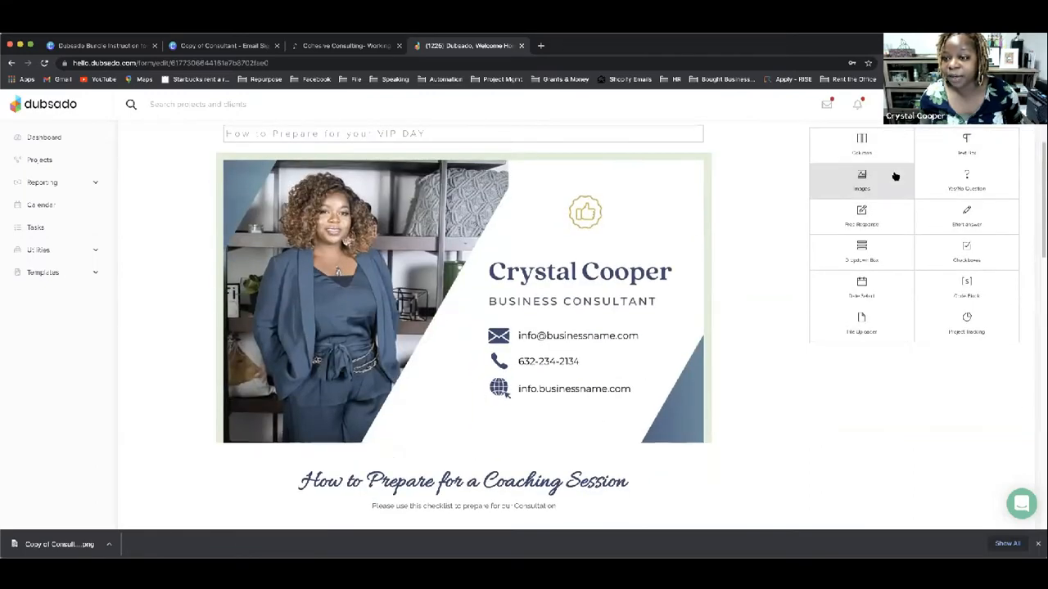
Step: Add a new image block below the signature image and open its settings
drag(894, 176, 452, 501)
scroll(668, 193, down, 4)
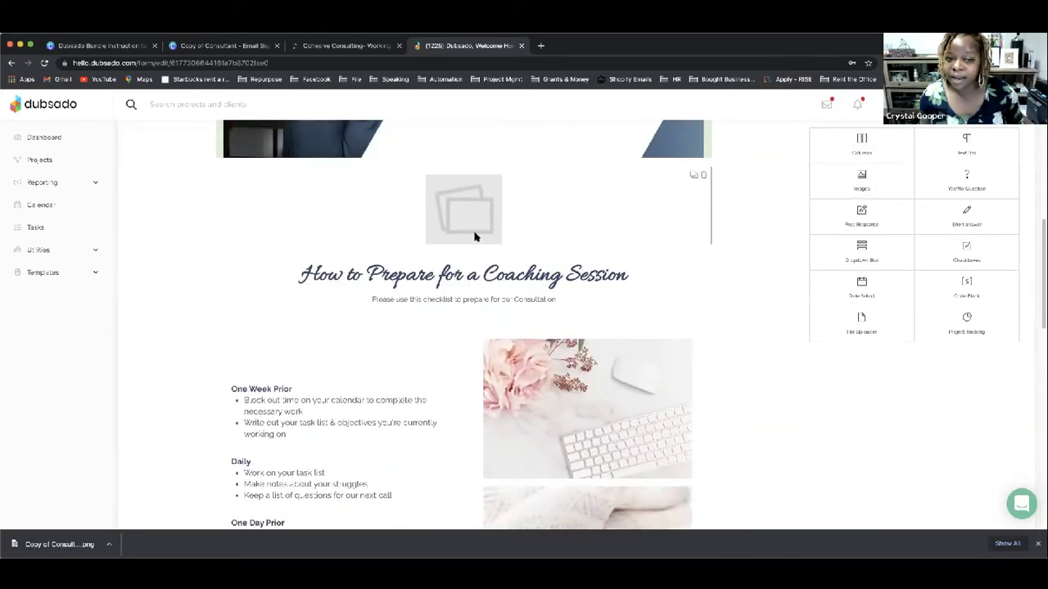
click(473, 236)
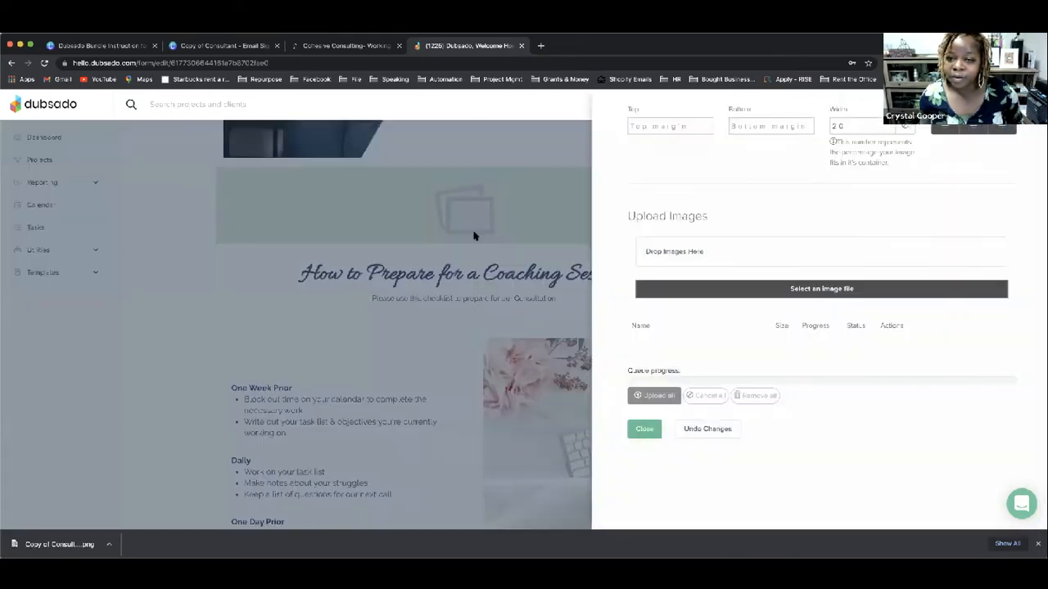
scroll(657, 353, down, 1)
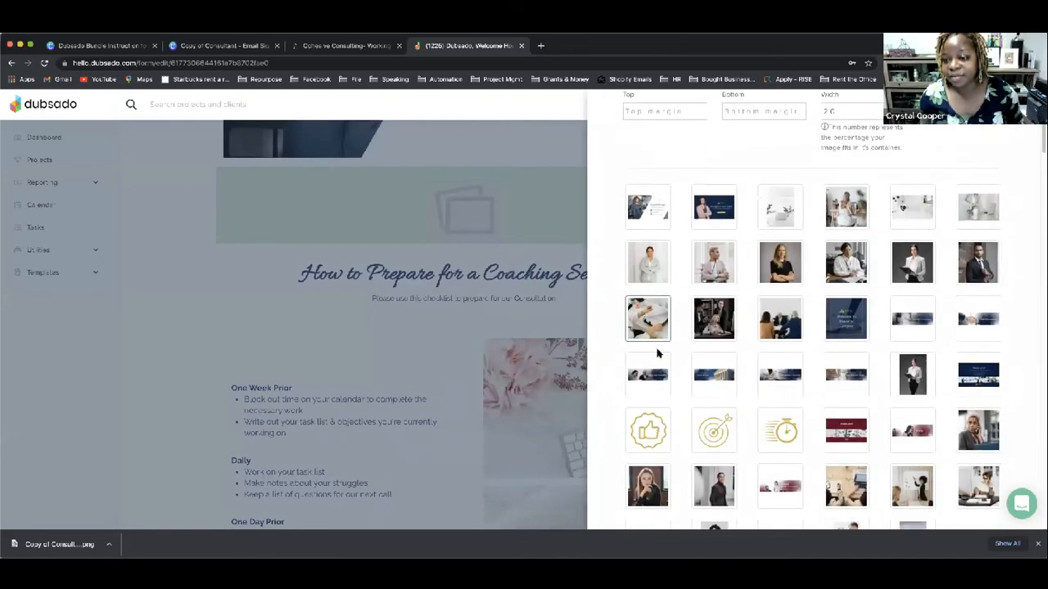
scroll(657, 353, down, 15)
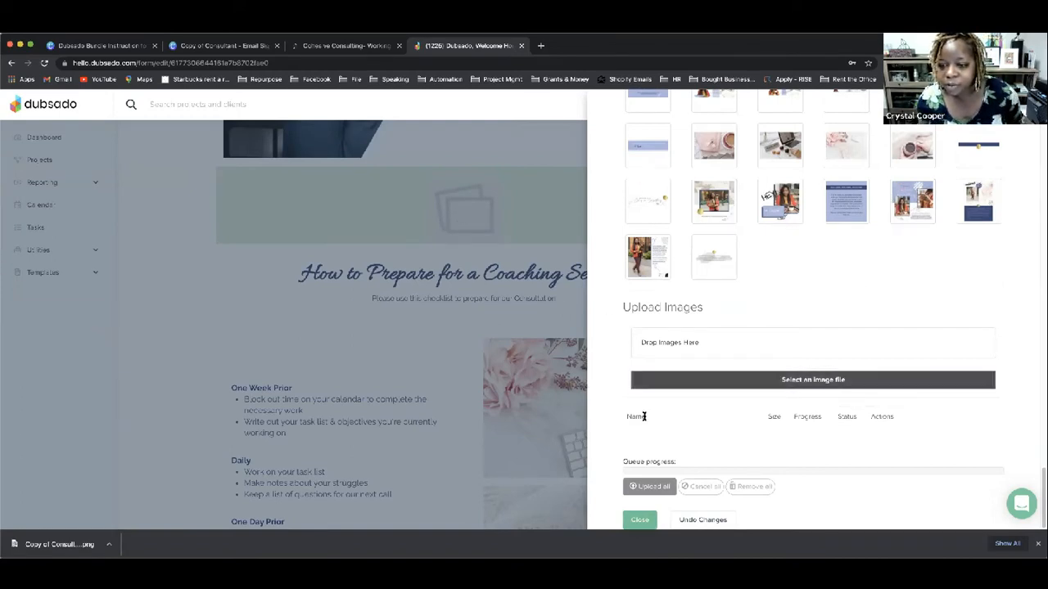
Step: Upload 1.png and 2.png from the VIP Header & Footer folder
click(734, 381)
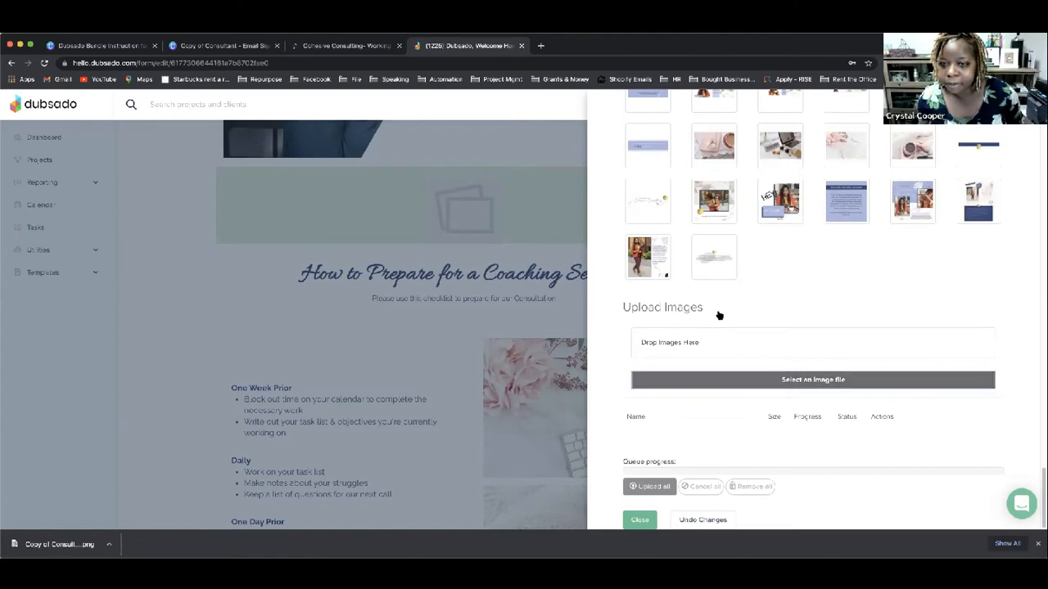
click(703, 289)
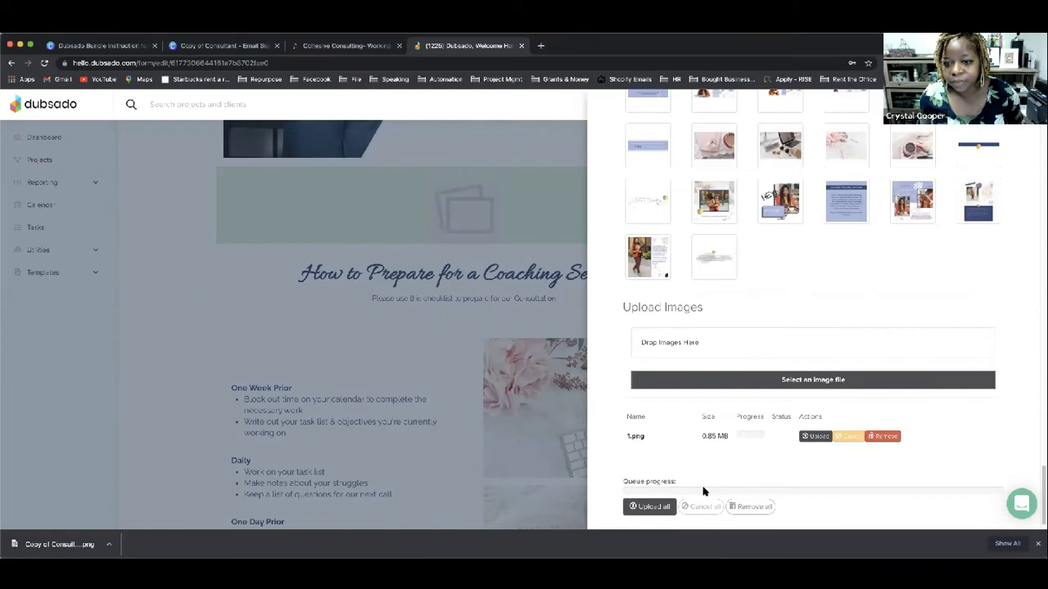
click(813, 437)
click(751, 379)
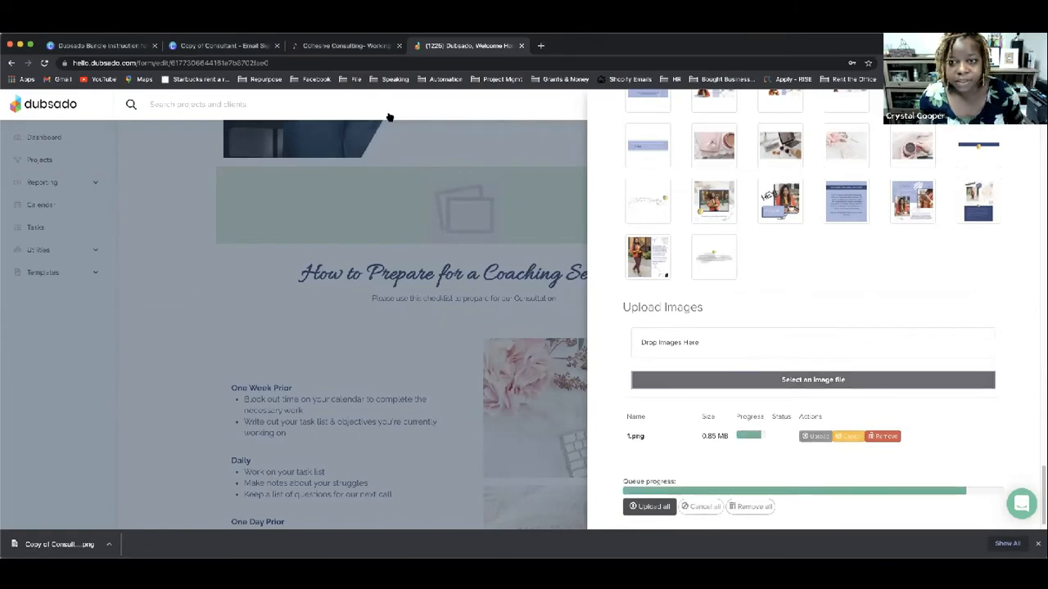
click(422, 106)
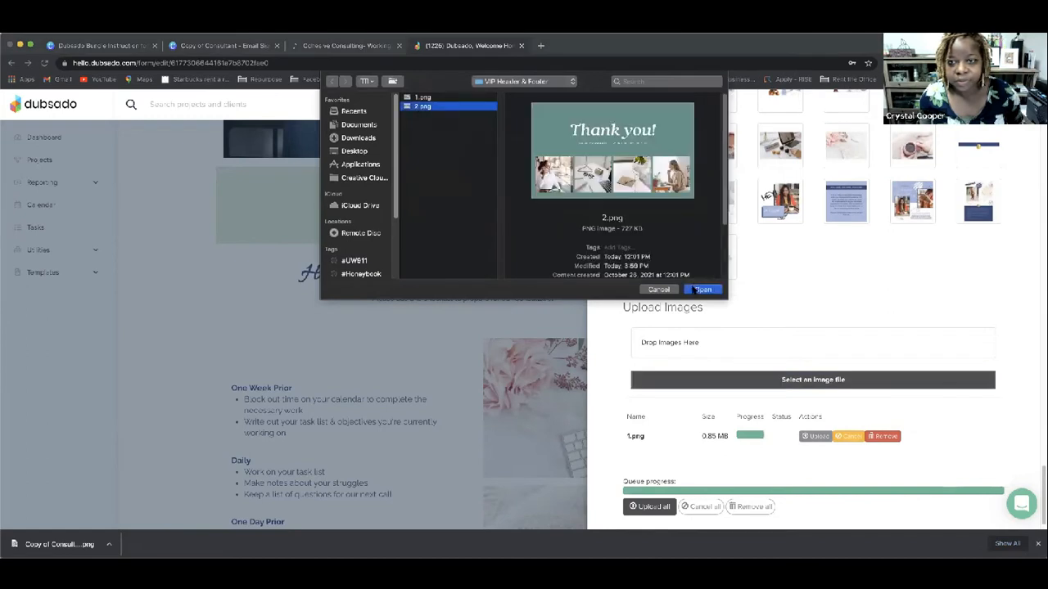
click(702, 290)
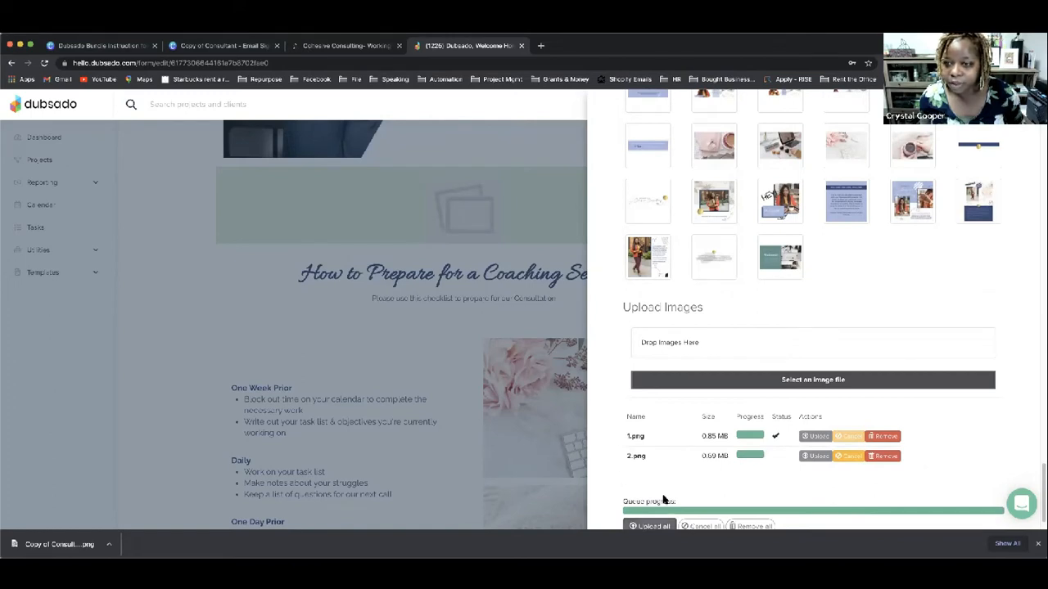
Step: Use the teal Welcome image for the new block and close the settings
scroll(708, 331, down, 1)
scroll(708, 331, down, 1)
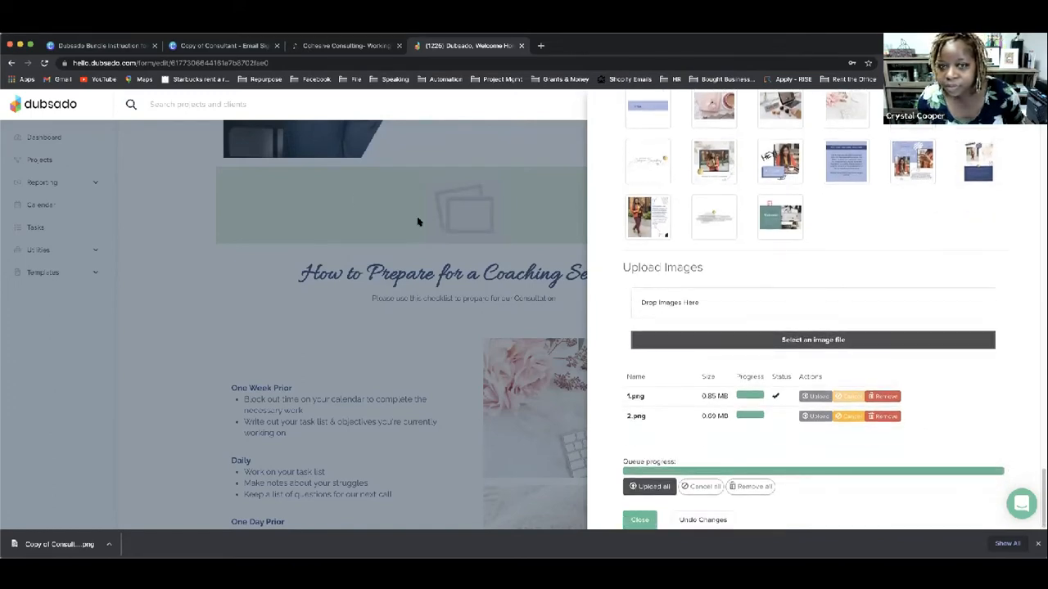
click(795, 224)
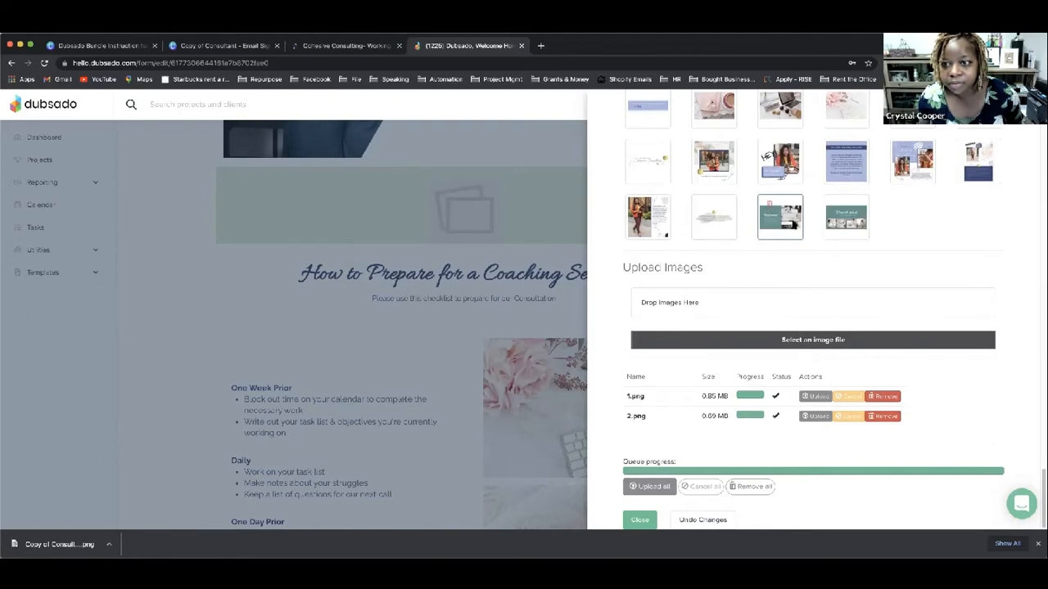
click(630, 521)
scroll(482, 376, up, 2)
Step: Move the Welcome block to the top and delete the extra signature block
drag(465, 346, 479, 123)
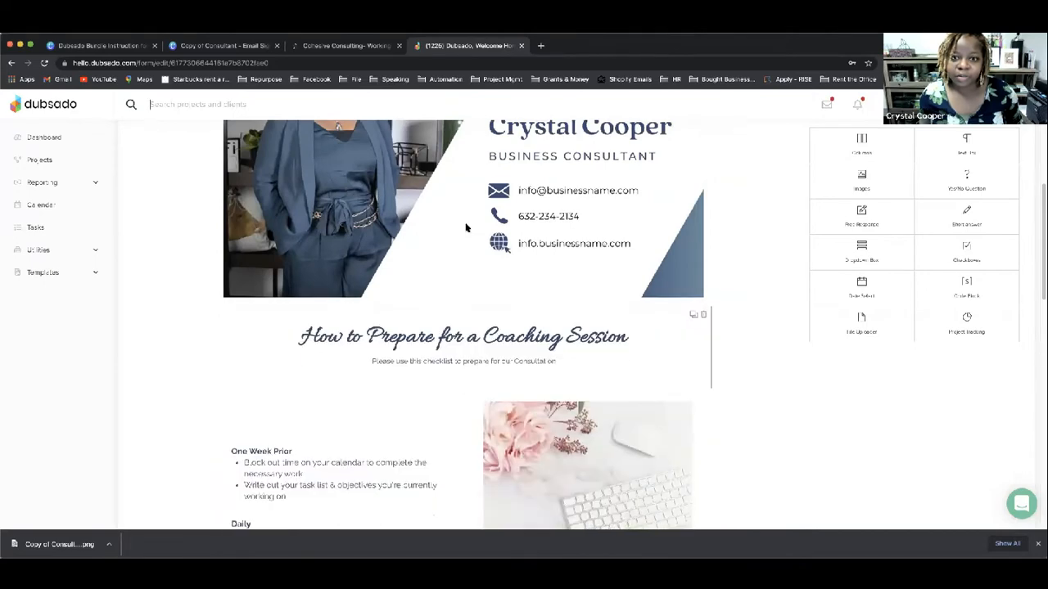
scroll(479, 130, up, 6)
scroll(480, 130, down, 2)
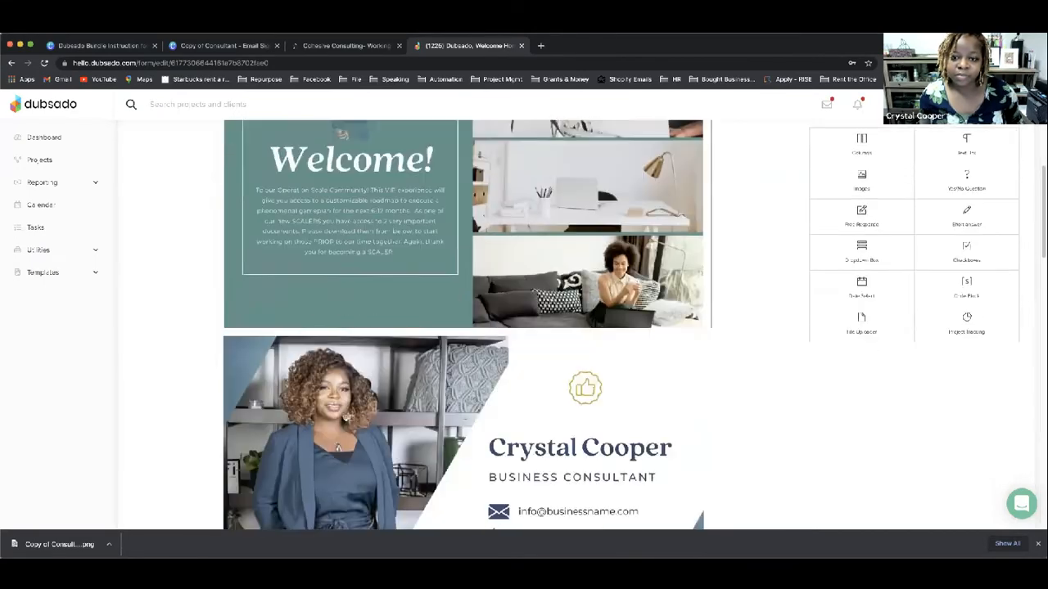
scroll(493, 329, down, 1)
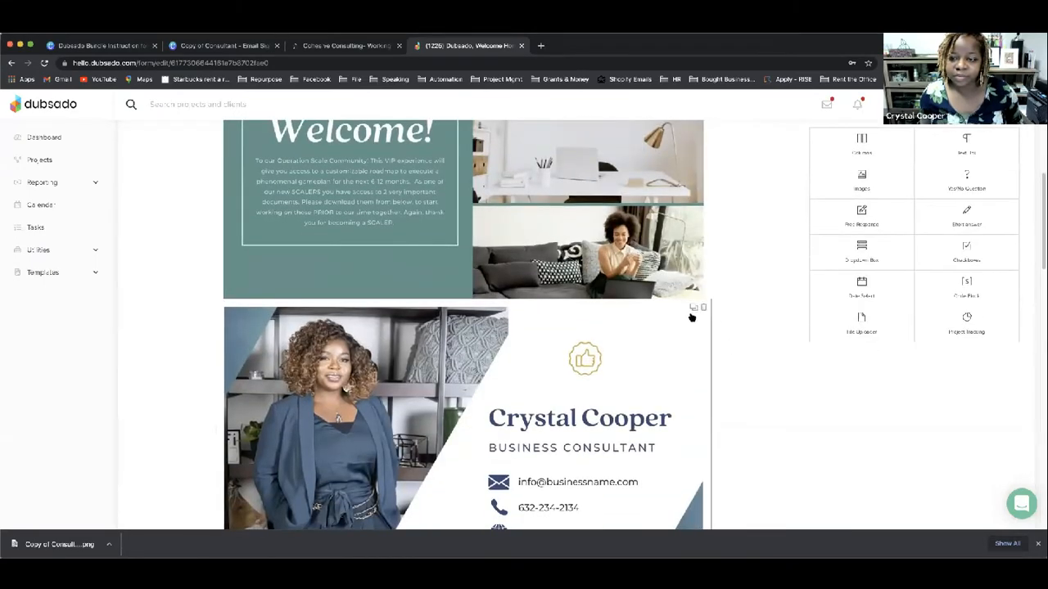
click(702, 307)
Step: Set the bottom image block to the teal Thank you image
scroll(603, 348, down, 10)
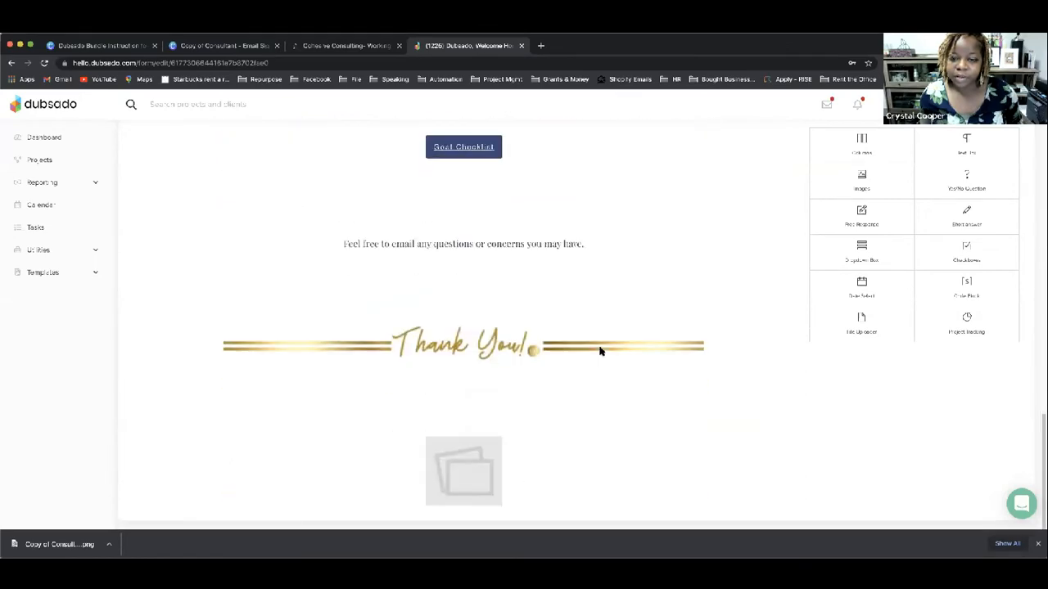
click(480, 473)
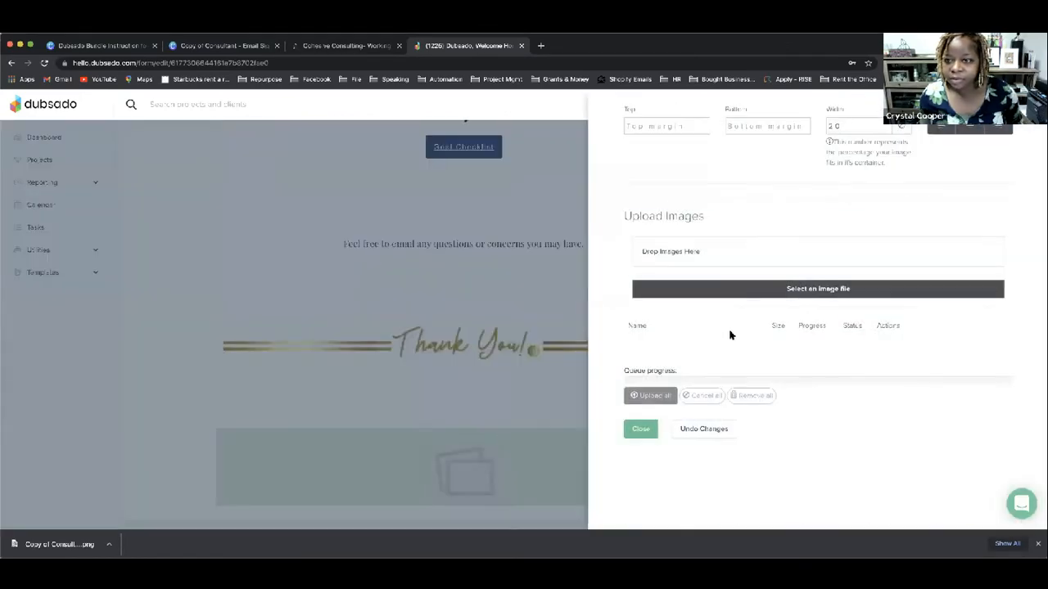
click(731, 289)
scroll(749, 359, down, 15)
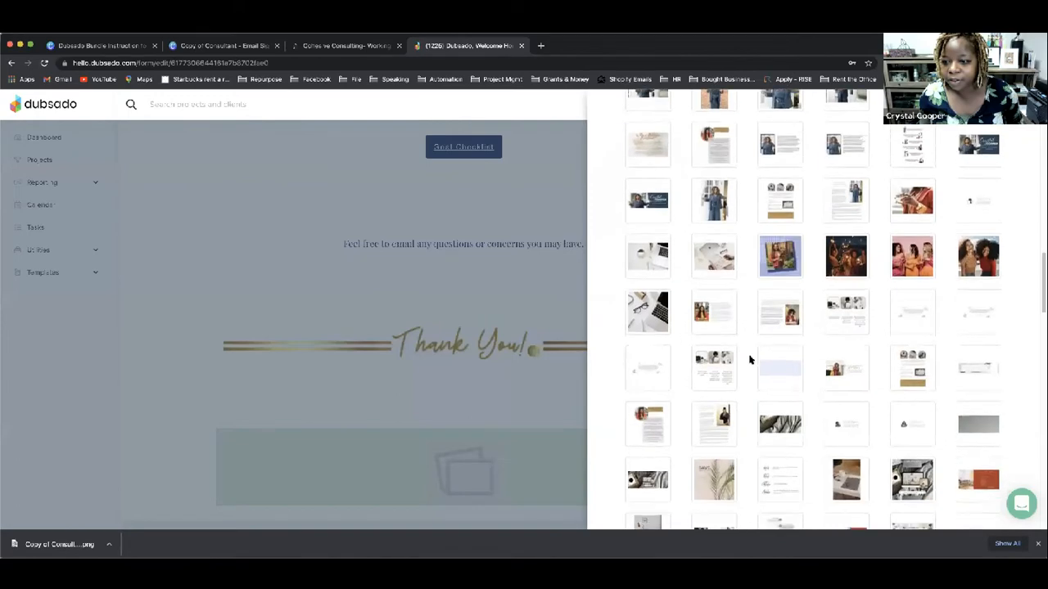
scroll(749, 359, down, 5)
scroll(741, 354, up, 15)
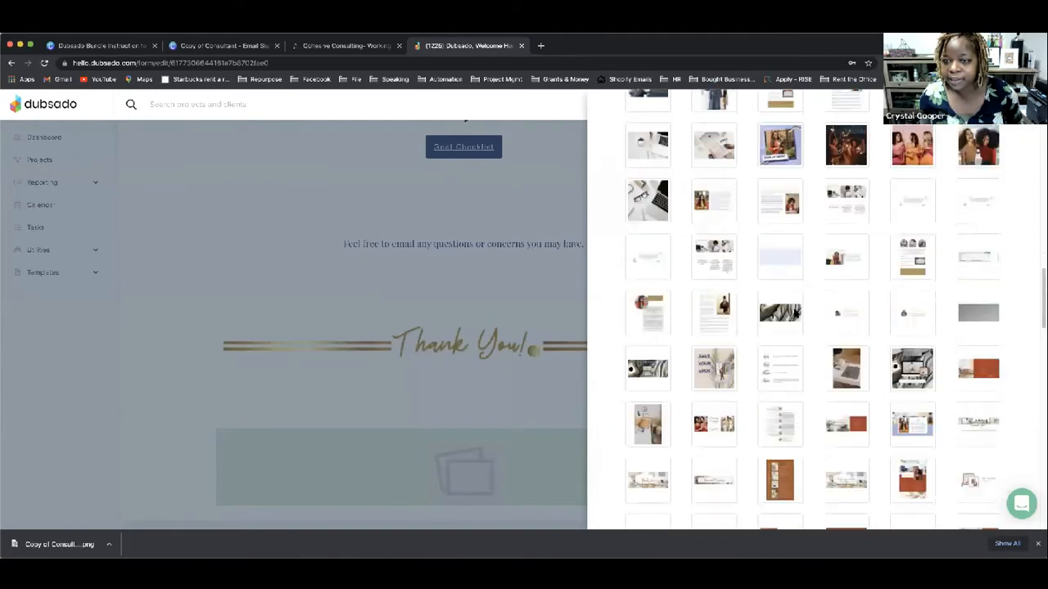
scroll(812, 302, up, 10)
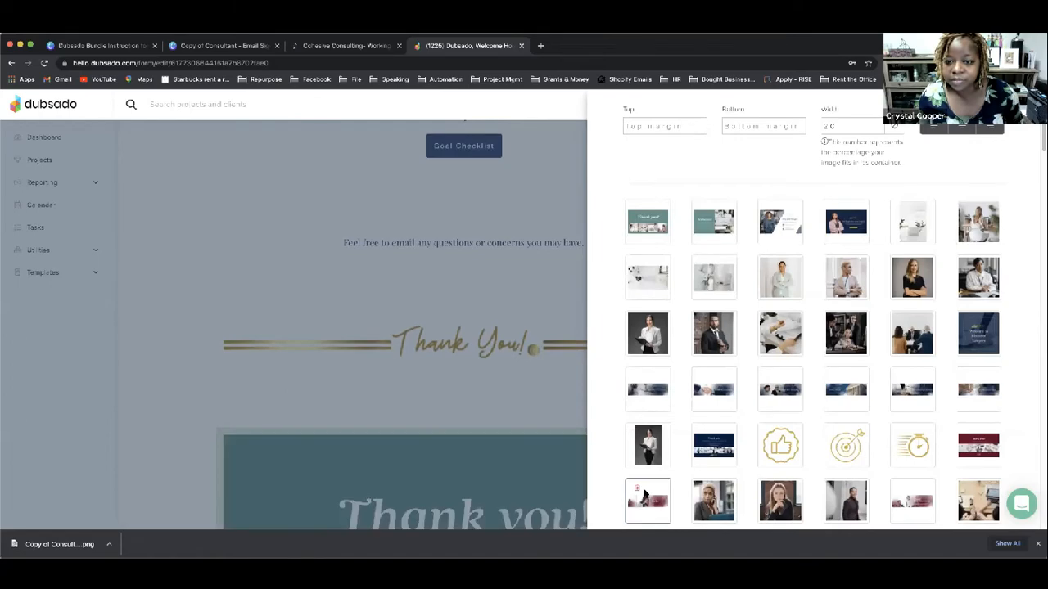
scroll(645, 493, down, 20)
click(637, 522)
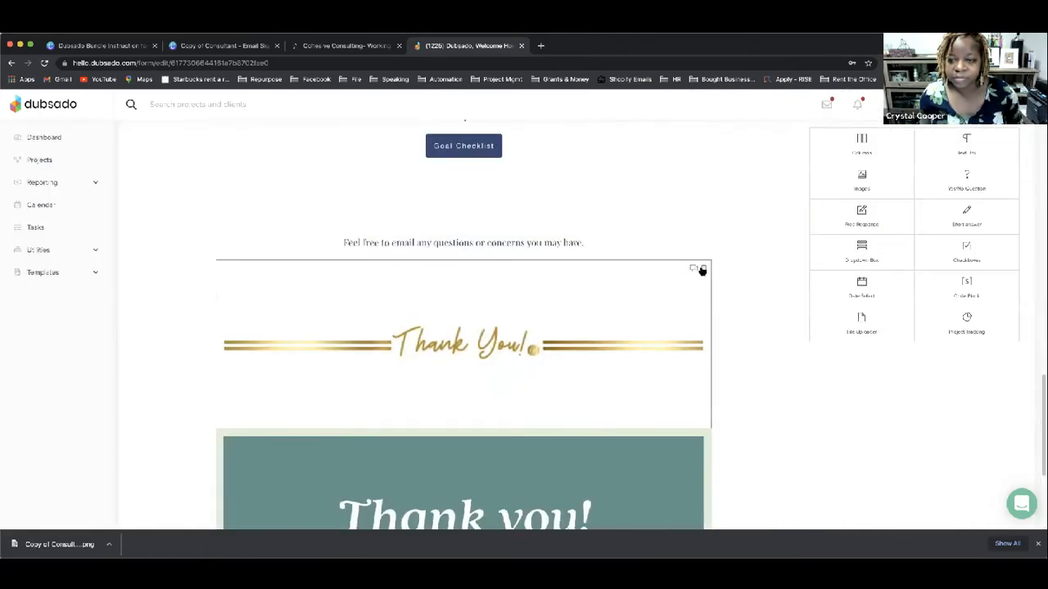
Step: Delete the gold Thank You! image block
click(701, 270)
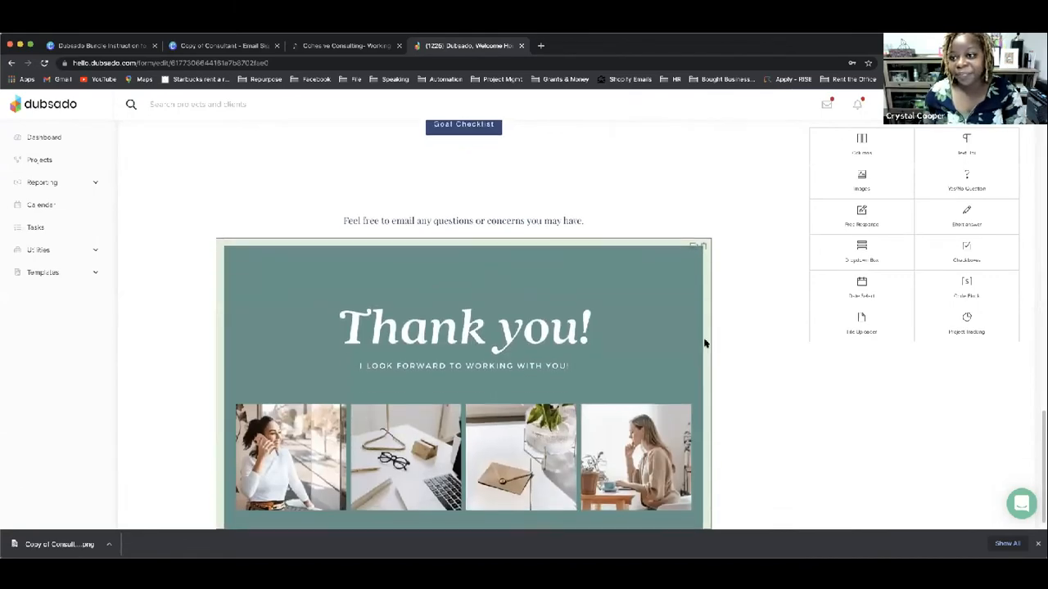
scroll(704, 344, up, 6)
scroll(756, 328, up, 10)
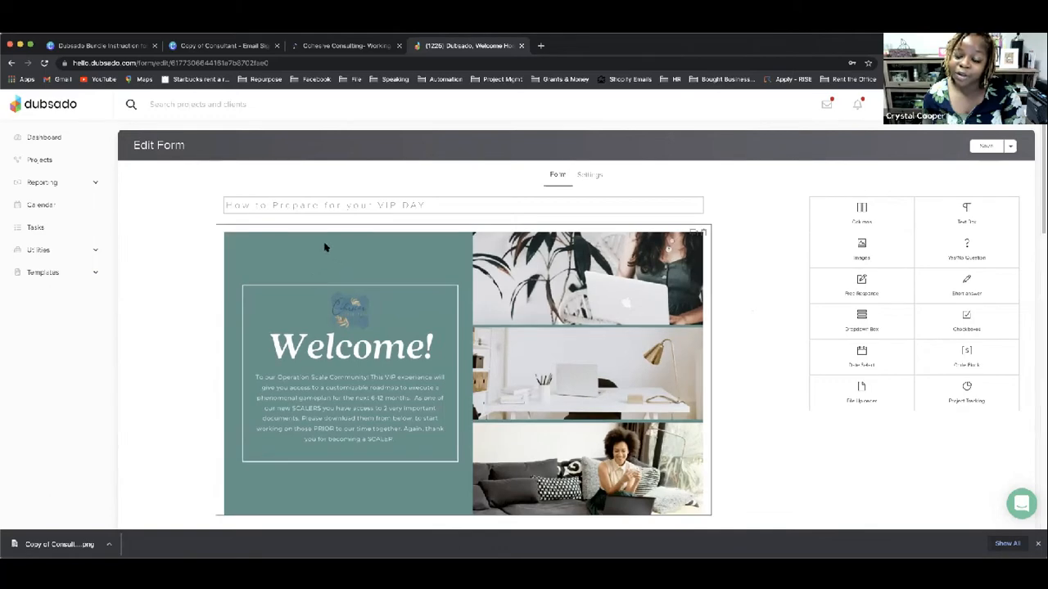
Step: Save the form, then go through Templates to the Canned Emails list
click(1008, 146)
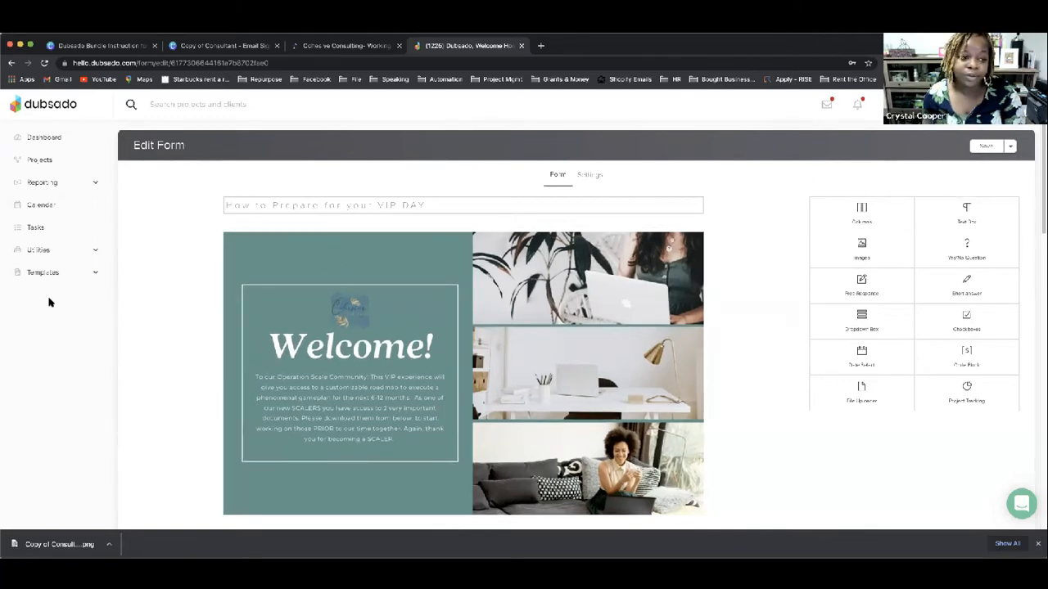
click(95, 278)
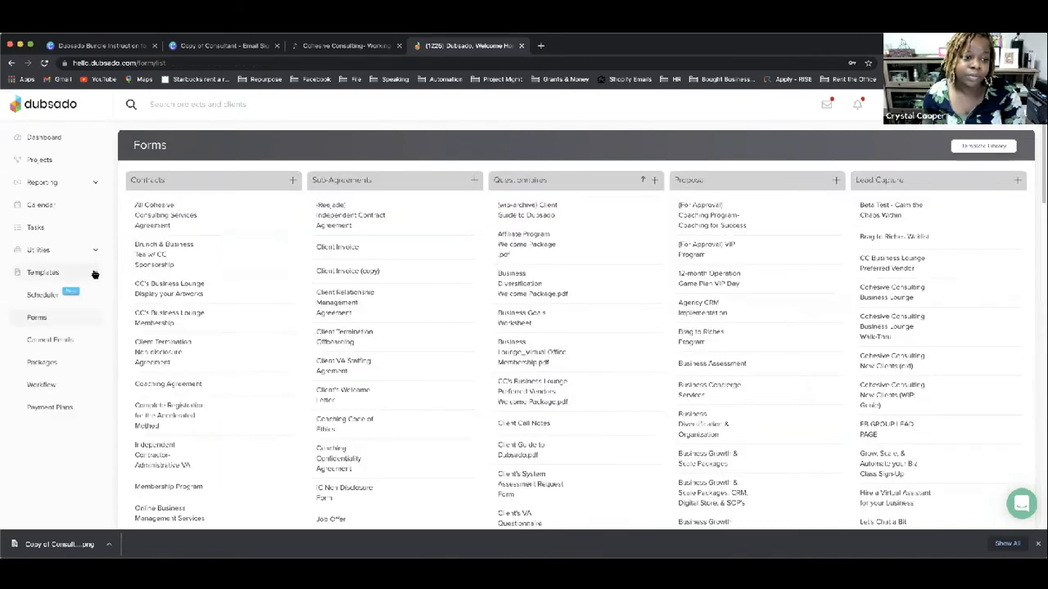
click(69, 280)
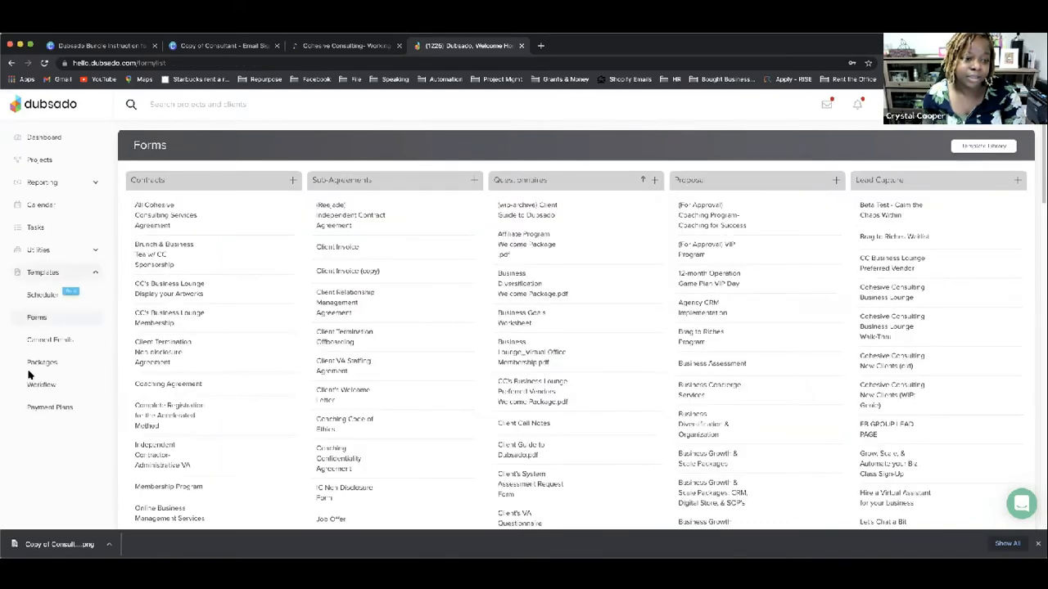
click(38, 341)
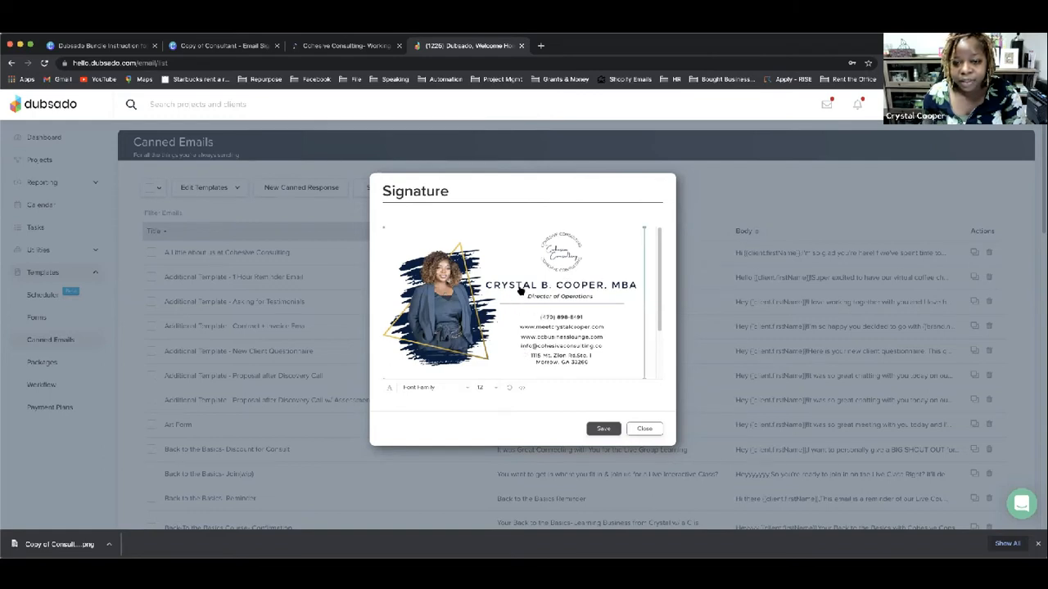
Step: Review the signature's social icons and disclaimer, then return to the Canva signature design
scroll(522, 303, down, 2)
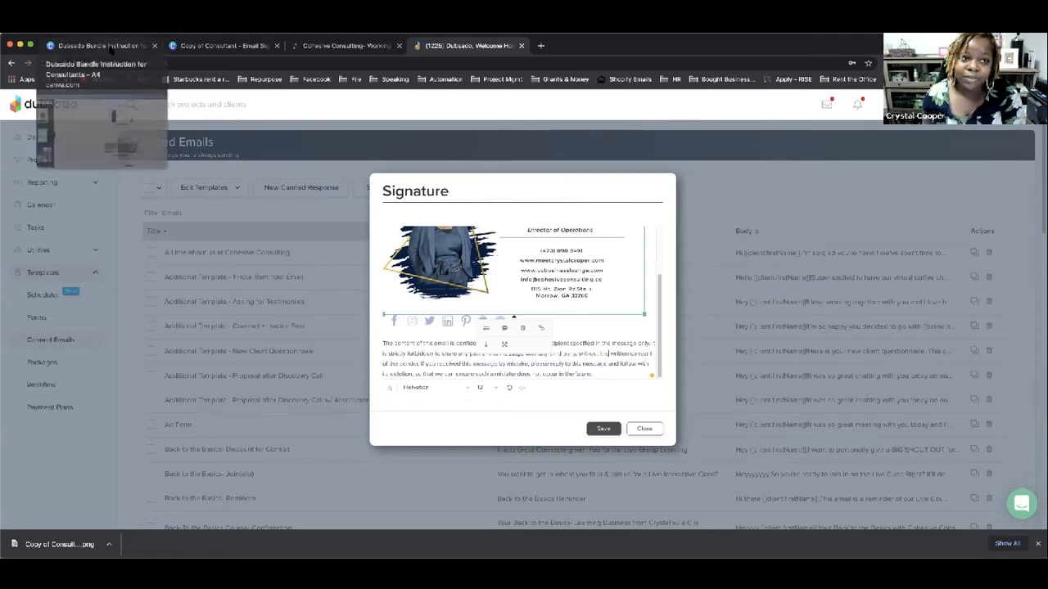
click(196, 47)
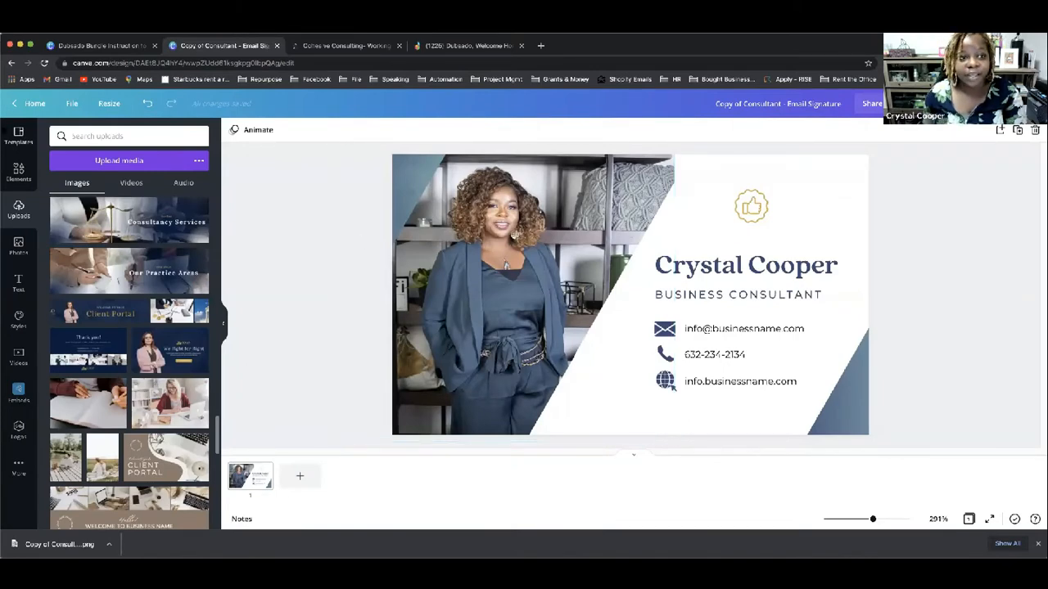
click(98, 45)
scroll(549, 211, down, 10)
scroll(560, 210, up, 8)
scroll(560, 210, down, 12)
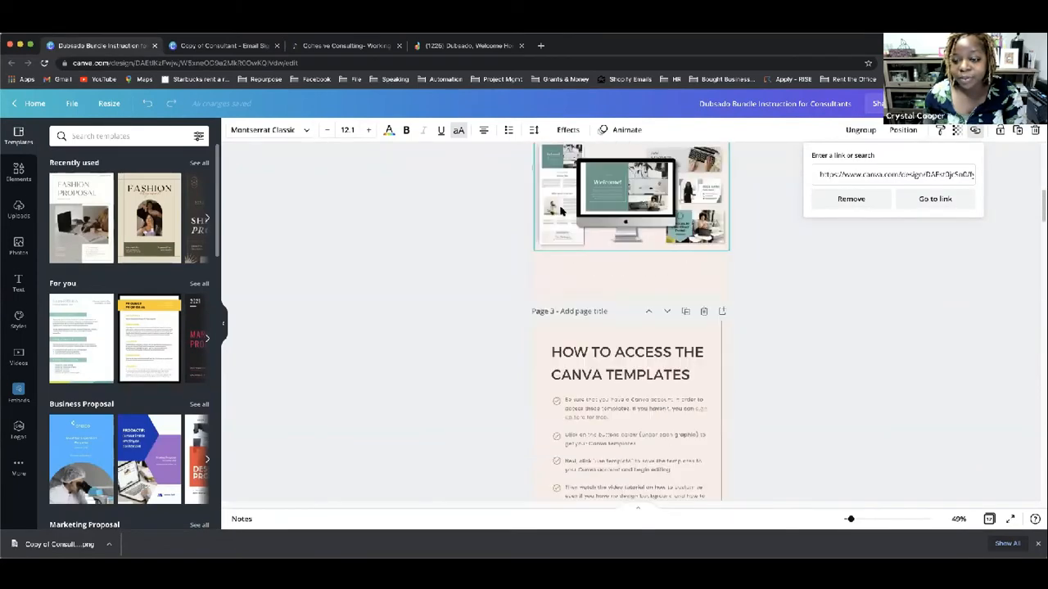
scroll(561, 211, down, 5)
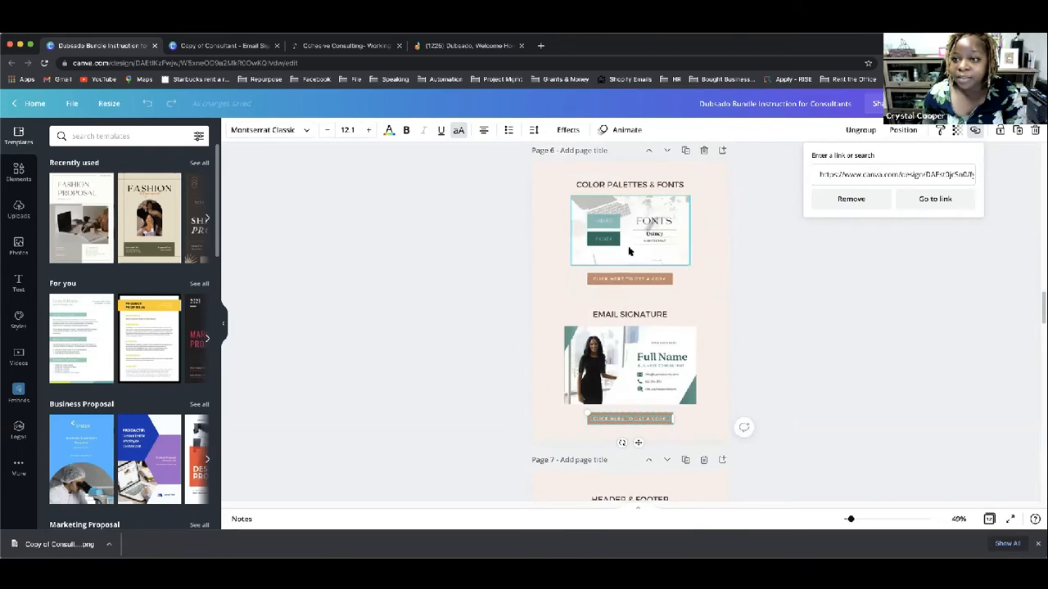
scroll(651, 343, down, 1)
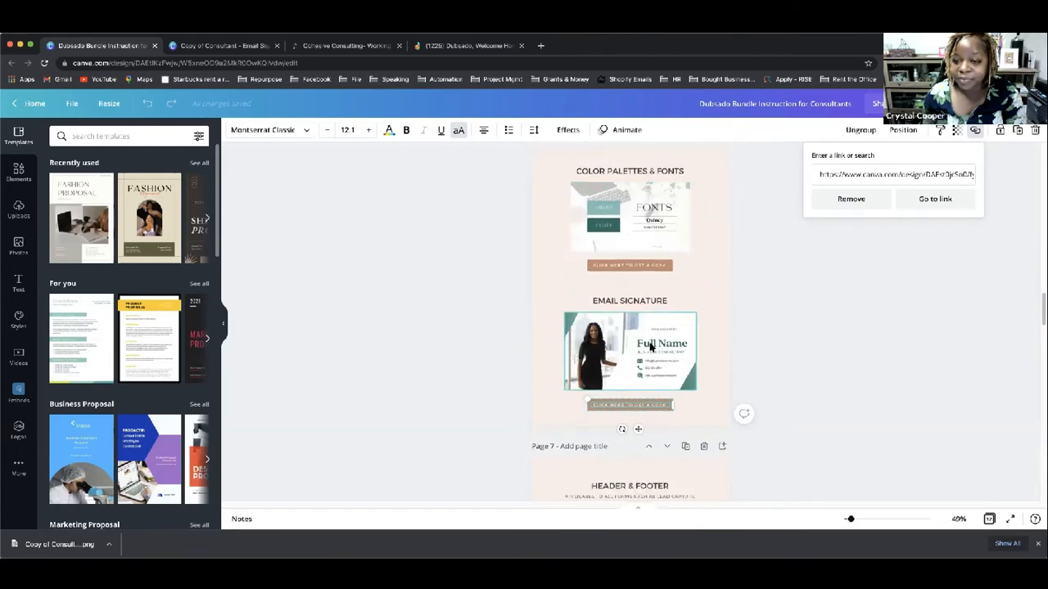
scroll(651, 346, down, 5)
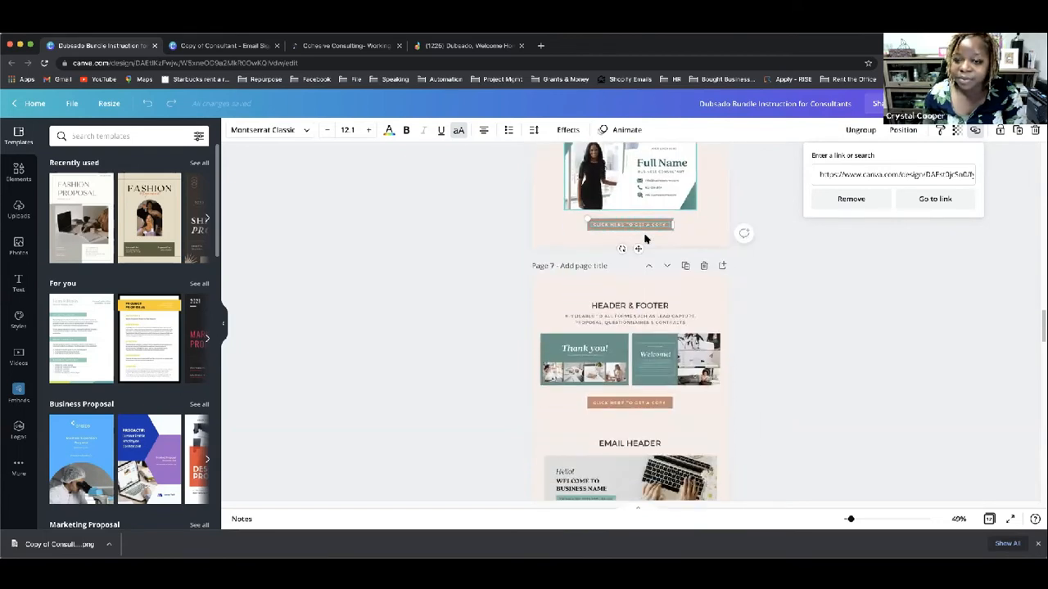
scroll(644, 239, down, 5)
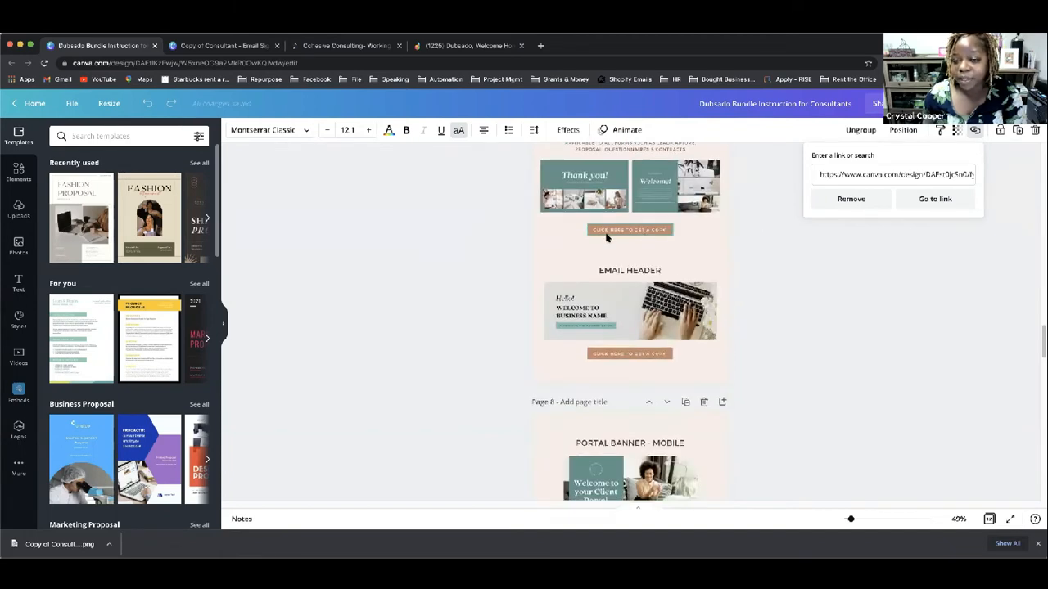
scroll(645, 235, up, 3)
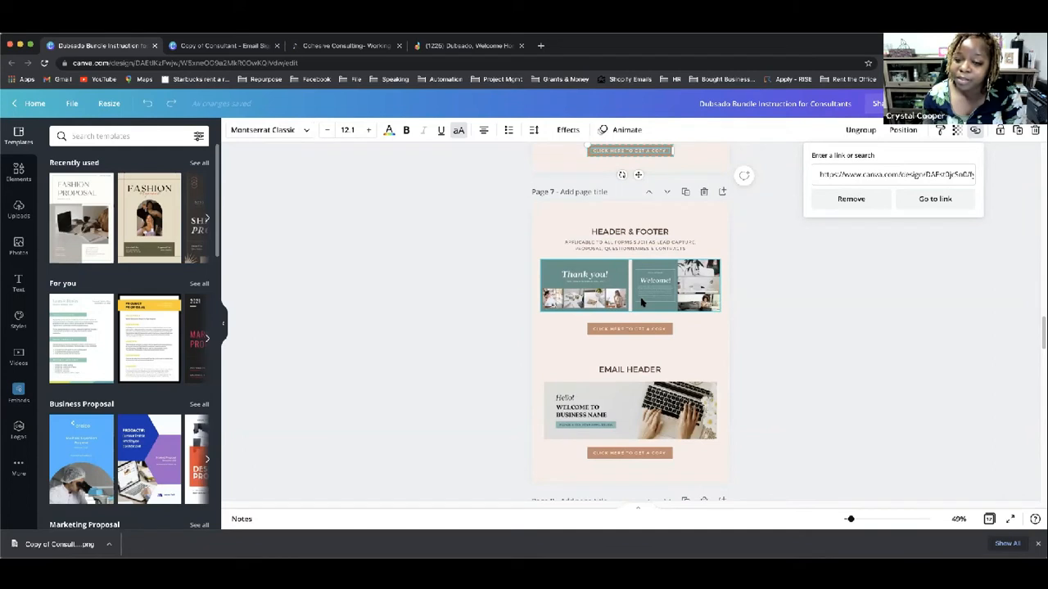
scroll(641, 302, down, 5)
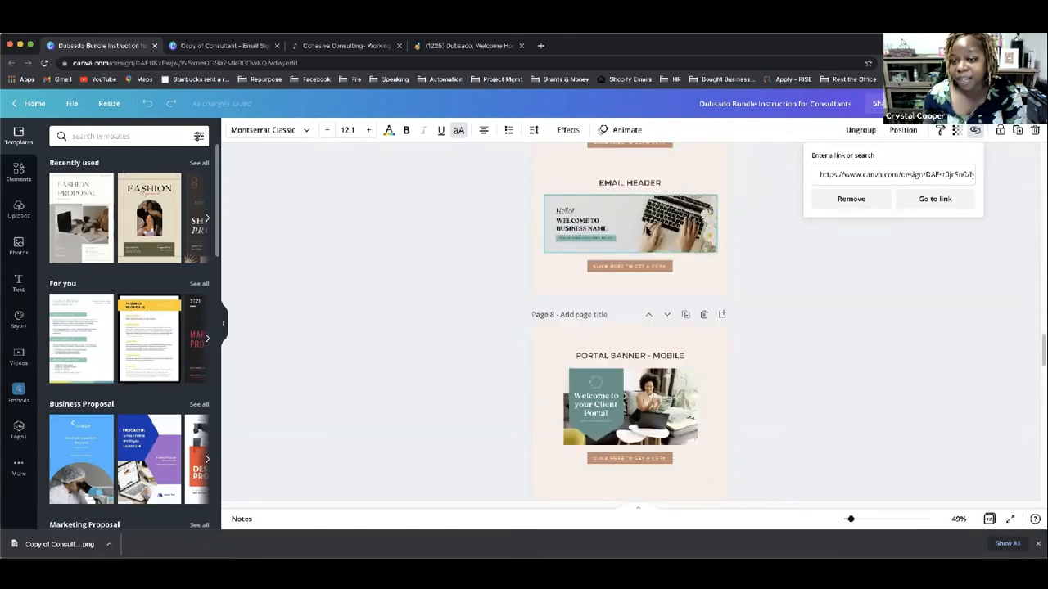
scroll(655, 246, down, 3)
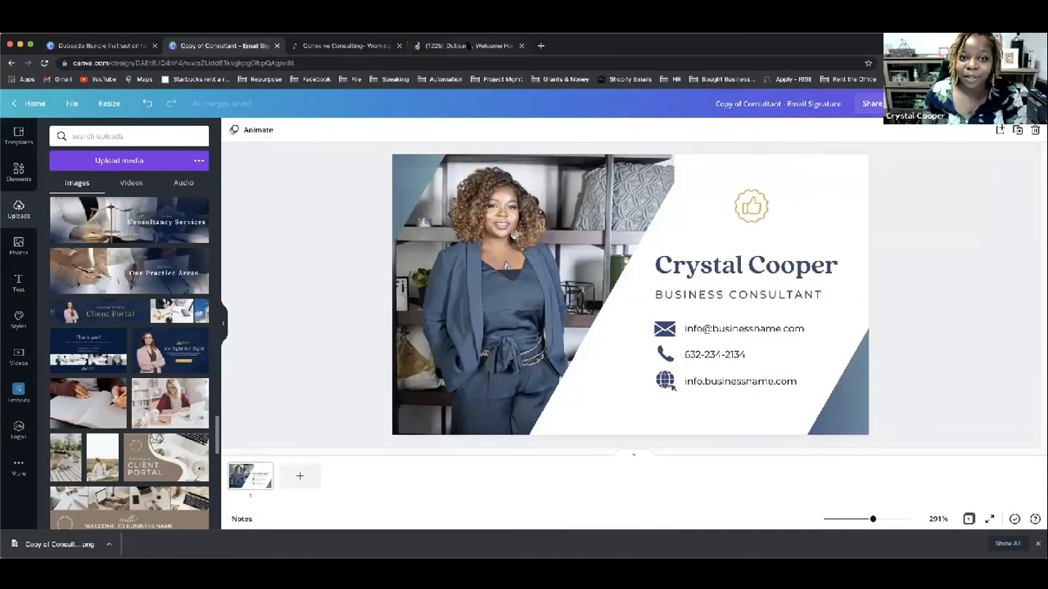
Step: Review Dubsado's Branding and Portal settings, then return to the Canva Dubsado Bundle design
click(463, 45)
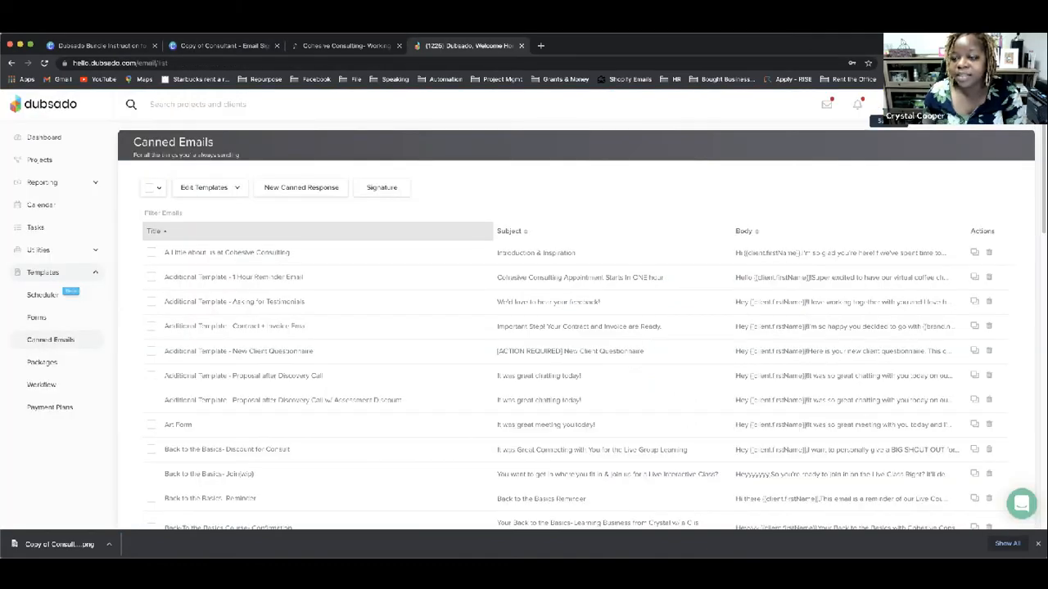
click(888, 104)
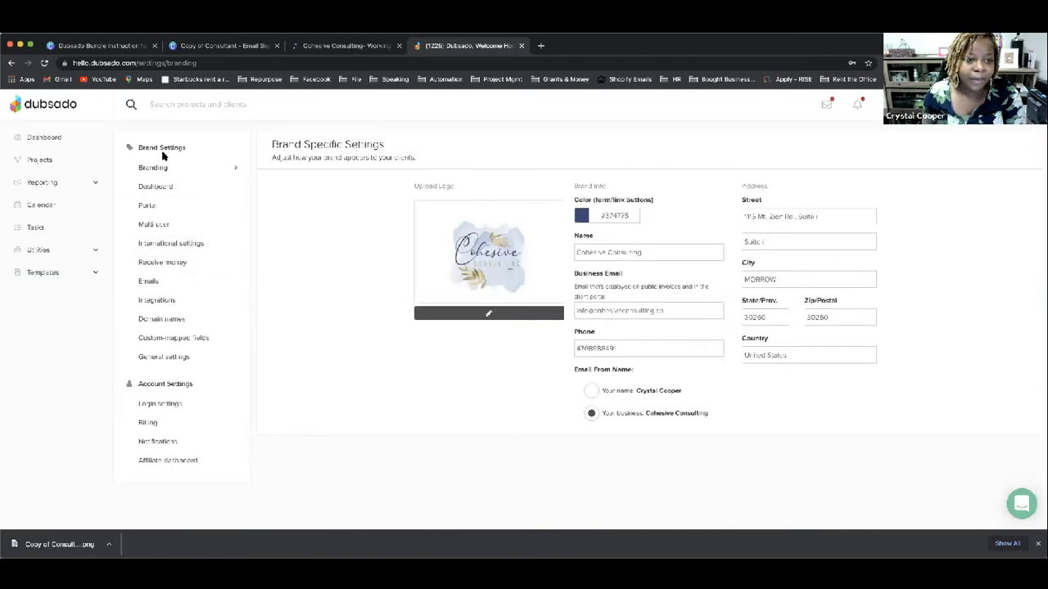
click(160, 206)
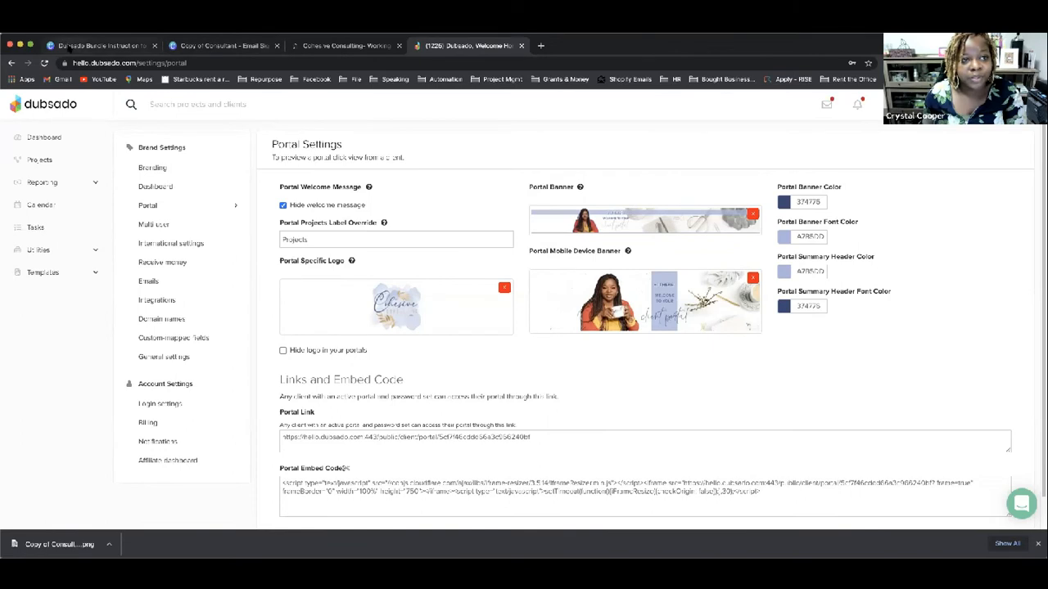
click(69, 47)
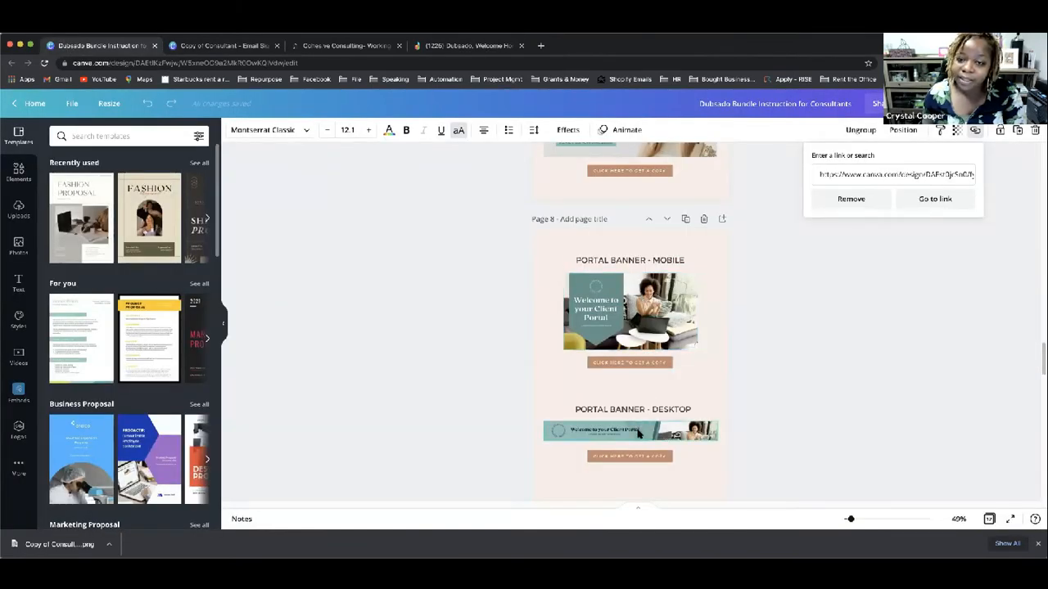
Step: Scroll the bundle design down to Page 10, the Dubsado Image Size Guide
scroll(639, 433, down, 2)
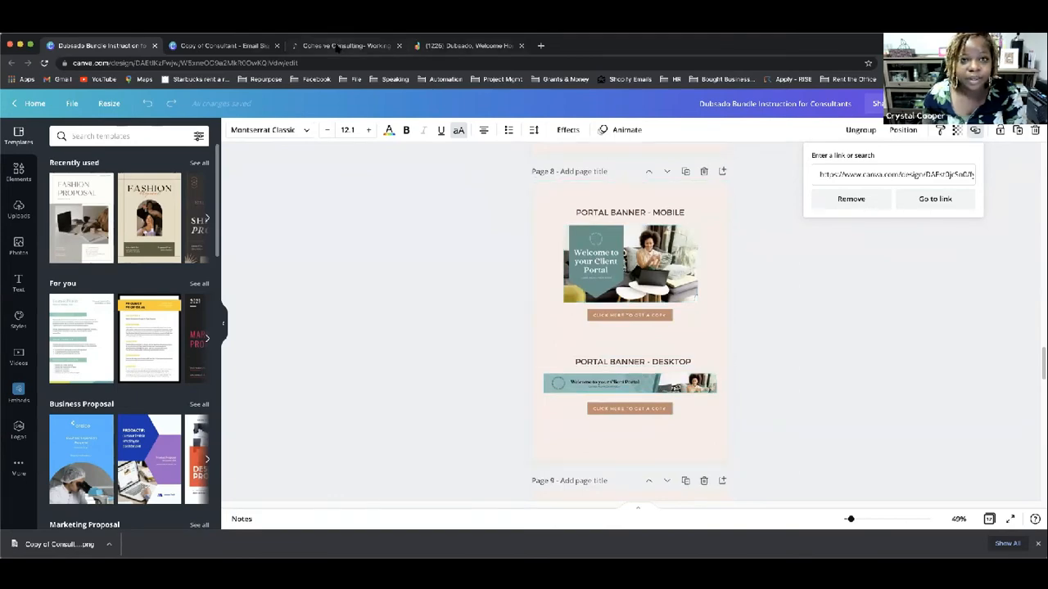
click(455, 45)
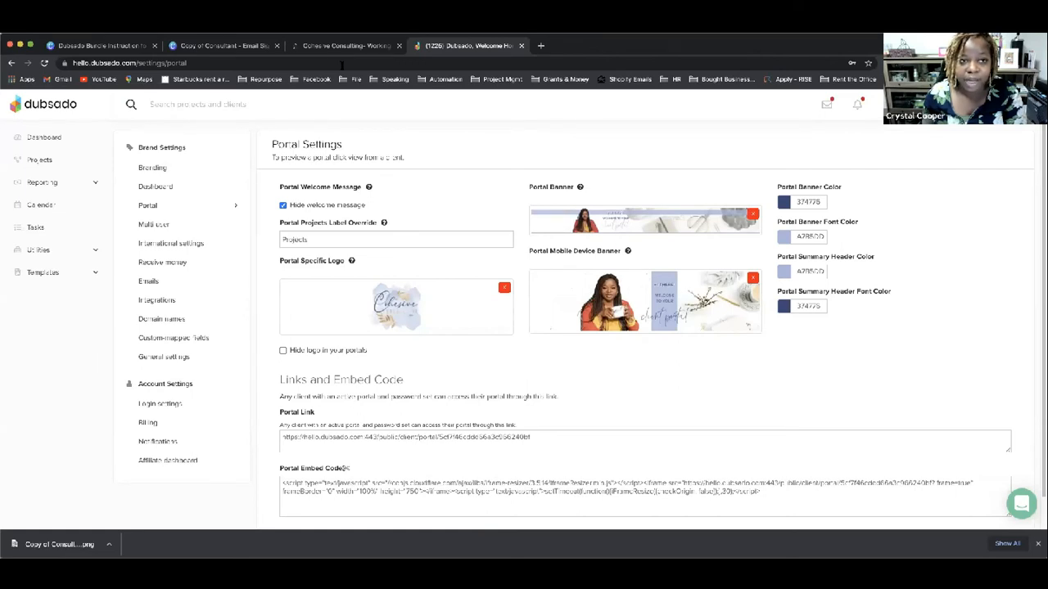
click(107, 45)
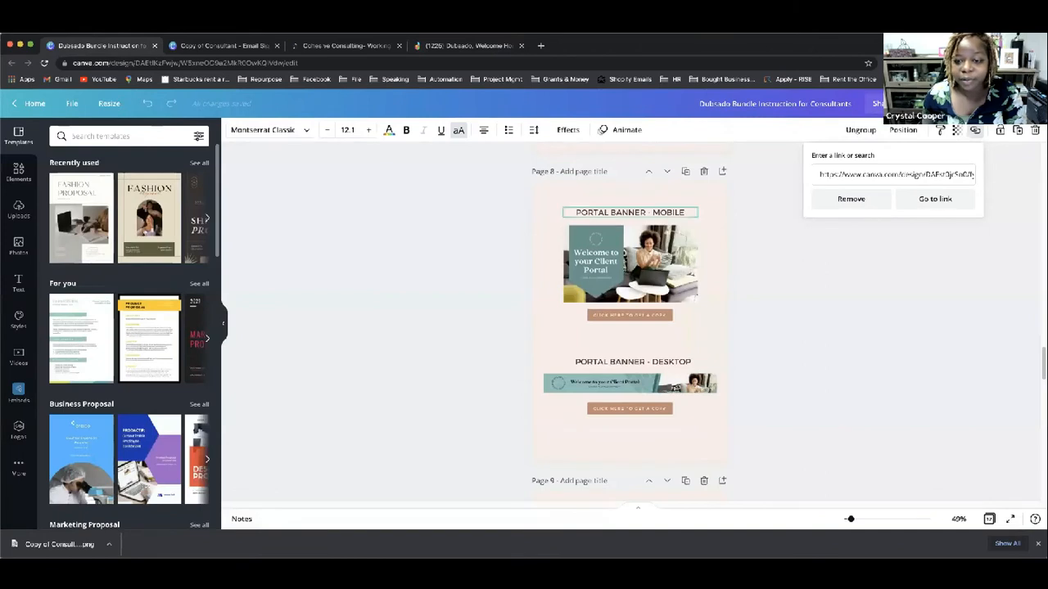
scroll(553, 318, down, 5)
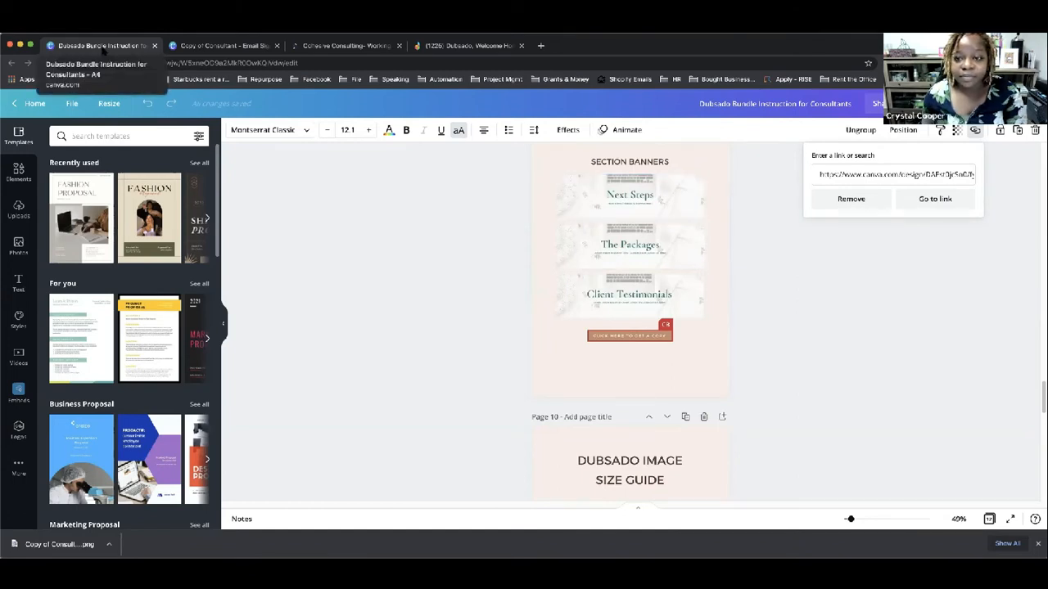
scroll(564, 302, down, 4)
scroll(564, 300, up, 1)
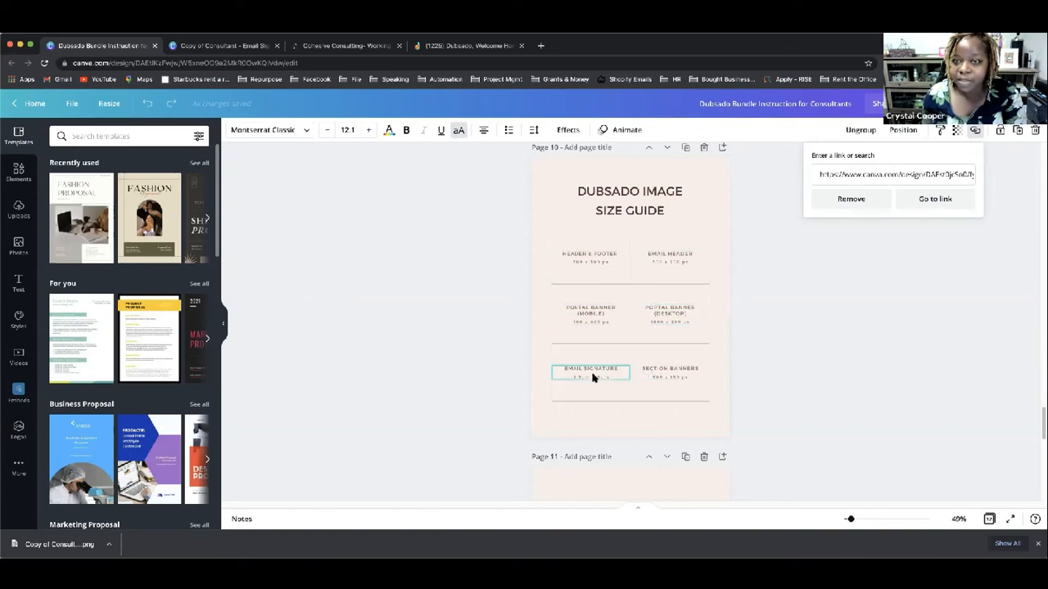
Step: Scroll the bundle design past the Page 11 video tutorial toward the Thank You page
scroll(671, 374, down, 3)
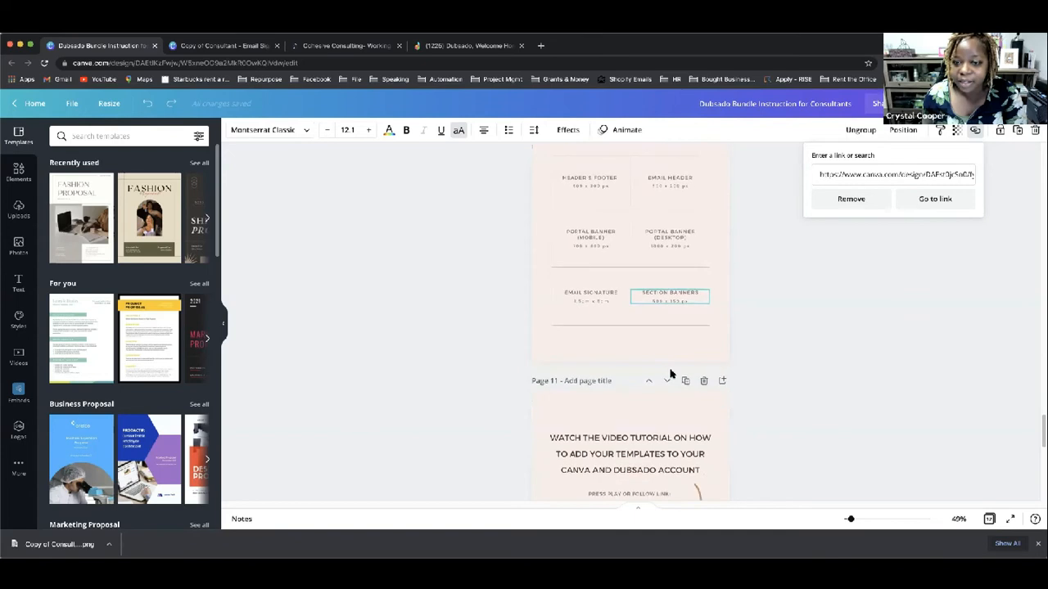
scroll(671, 373, down, 6)
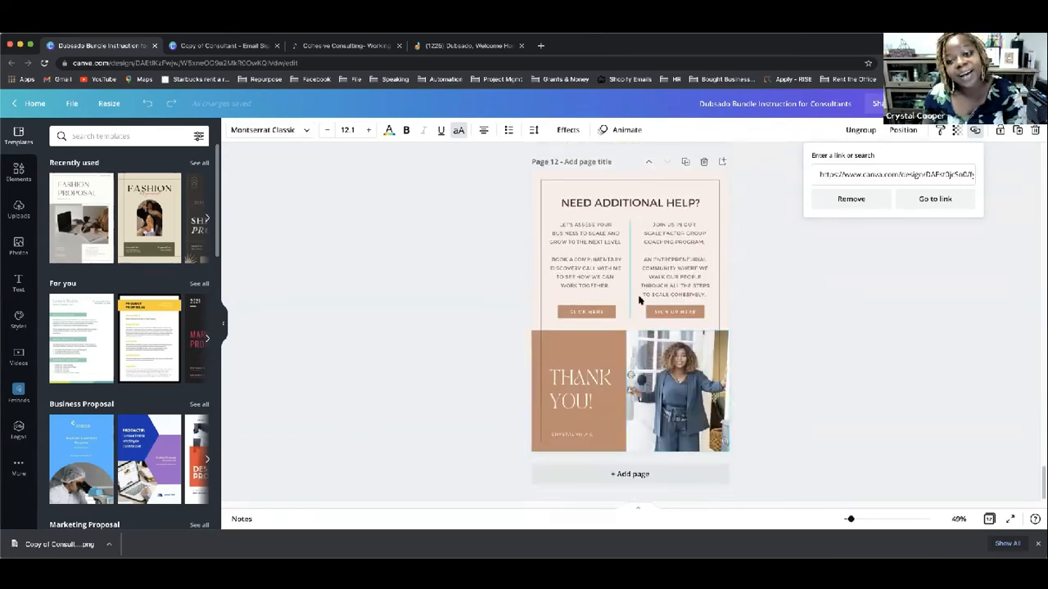
scroll(640, 301, up, 5)
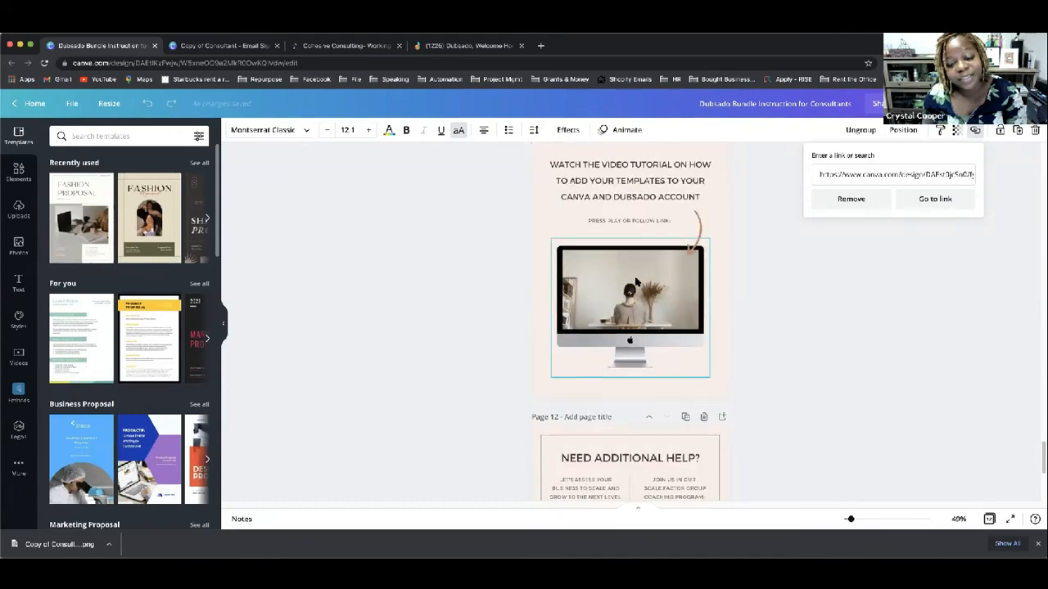
scroll(635, 281, down, 5)
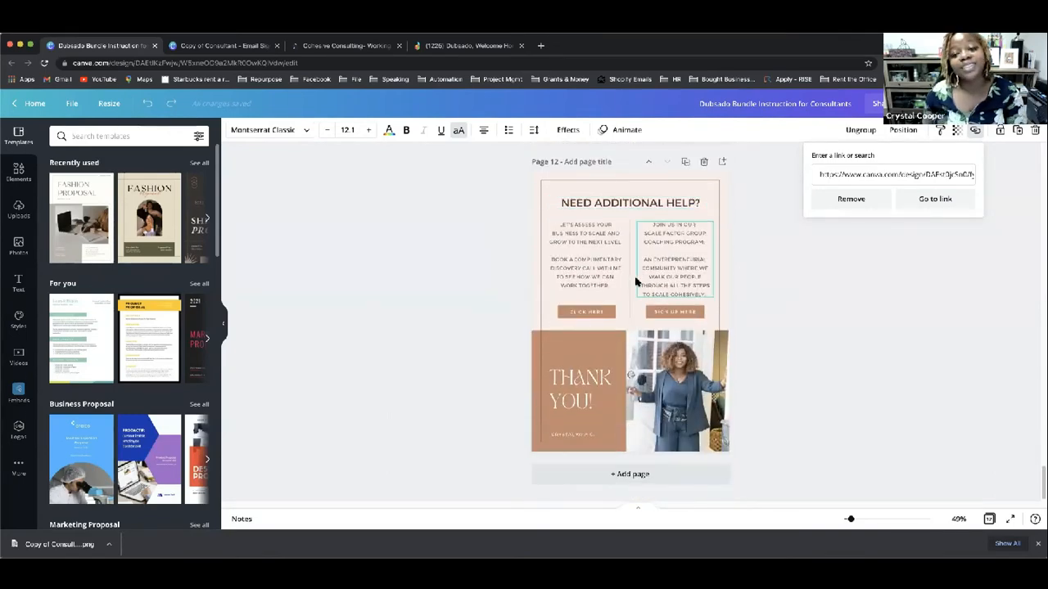